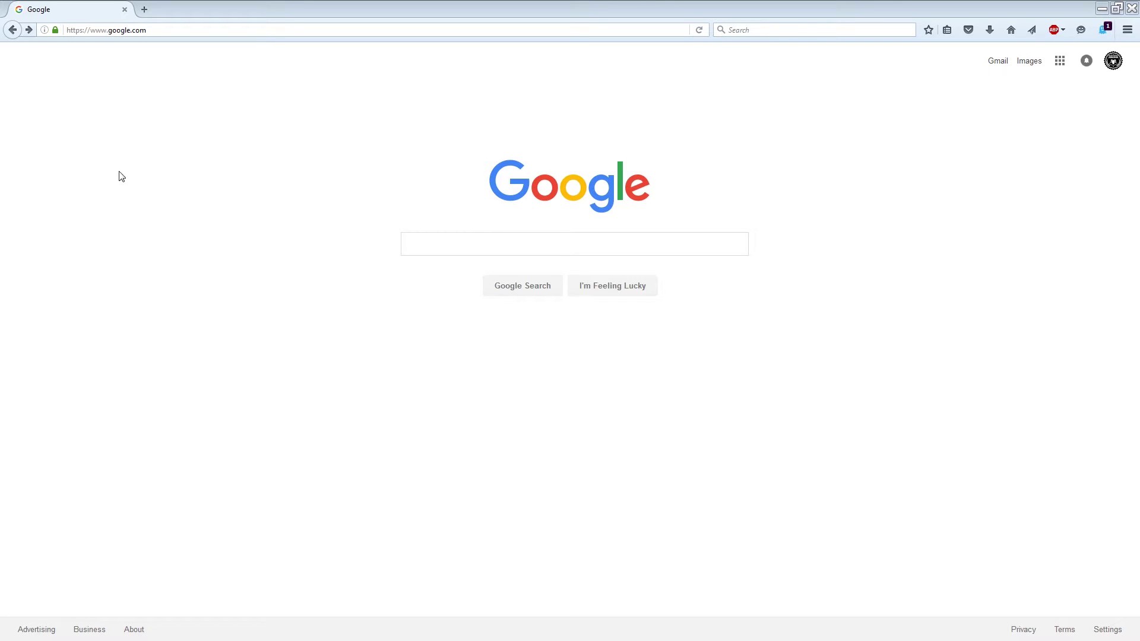
# Paste the Mobile Action download URL into the address bar and load the GPS logger downloads page
pyautogui.click(109, 34)
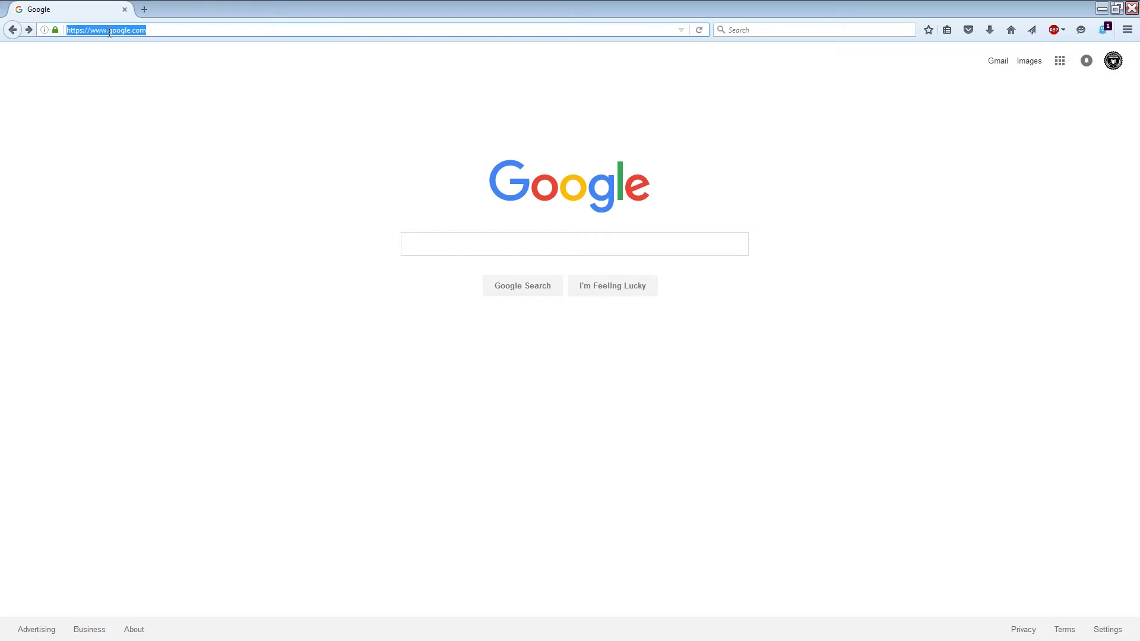
pyautogui.rightClick(110, 32)
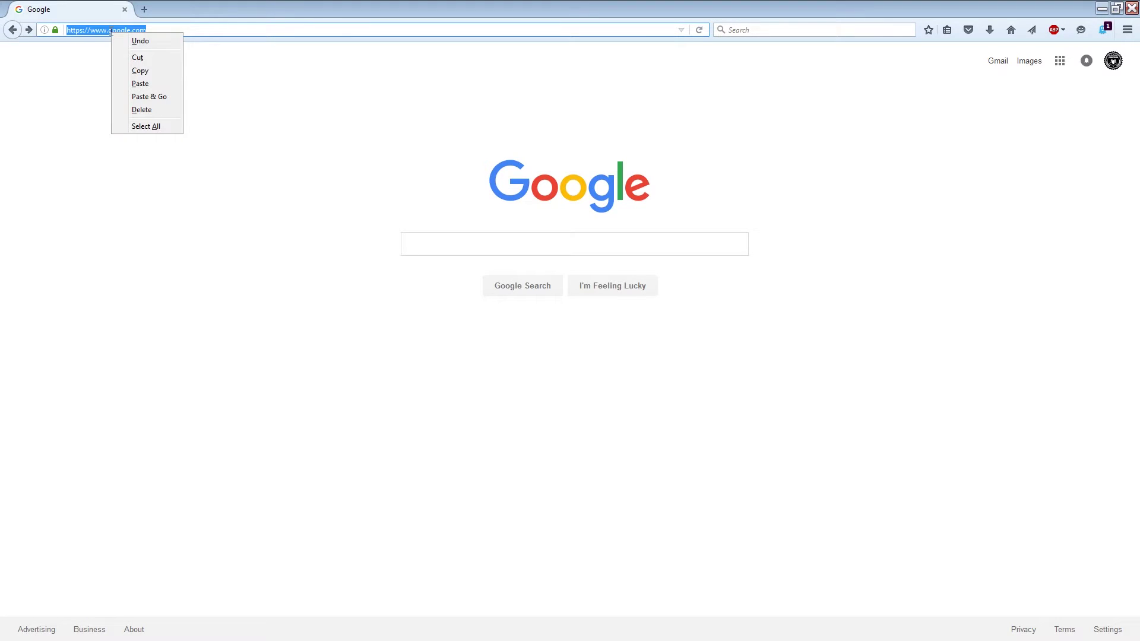
pyautogui.click(153, 83)
pyautogui.click(292, 29)
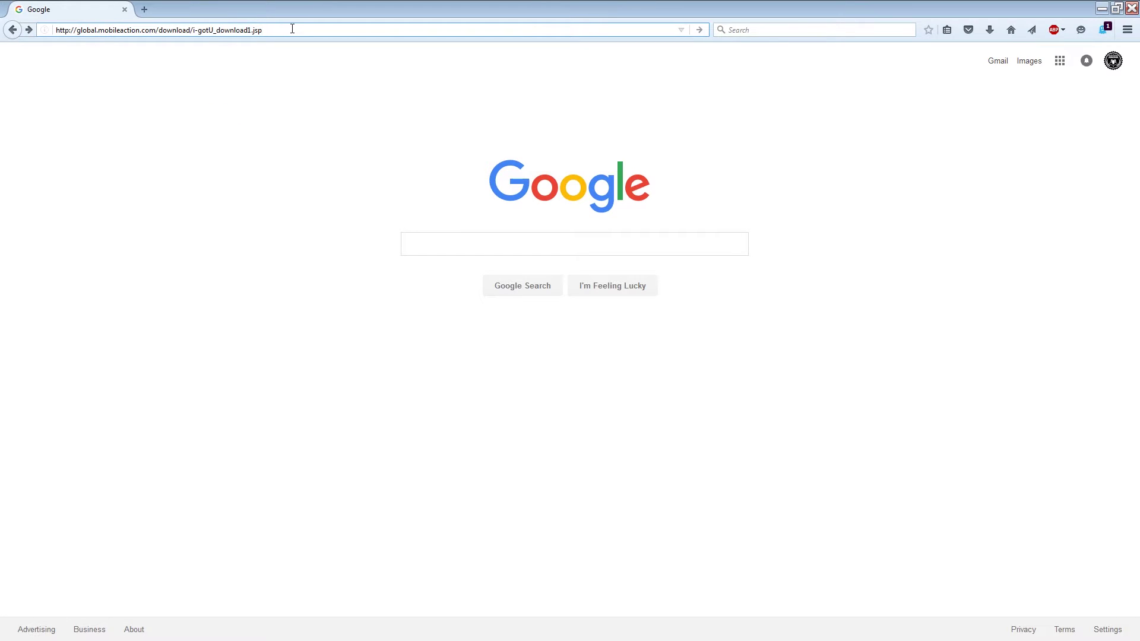
pyautogui.press('Return')
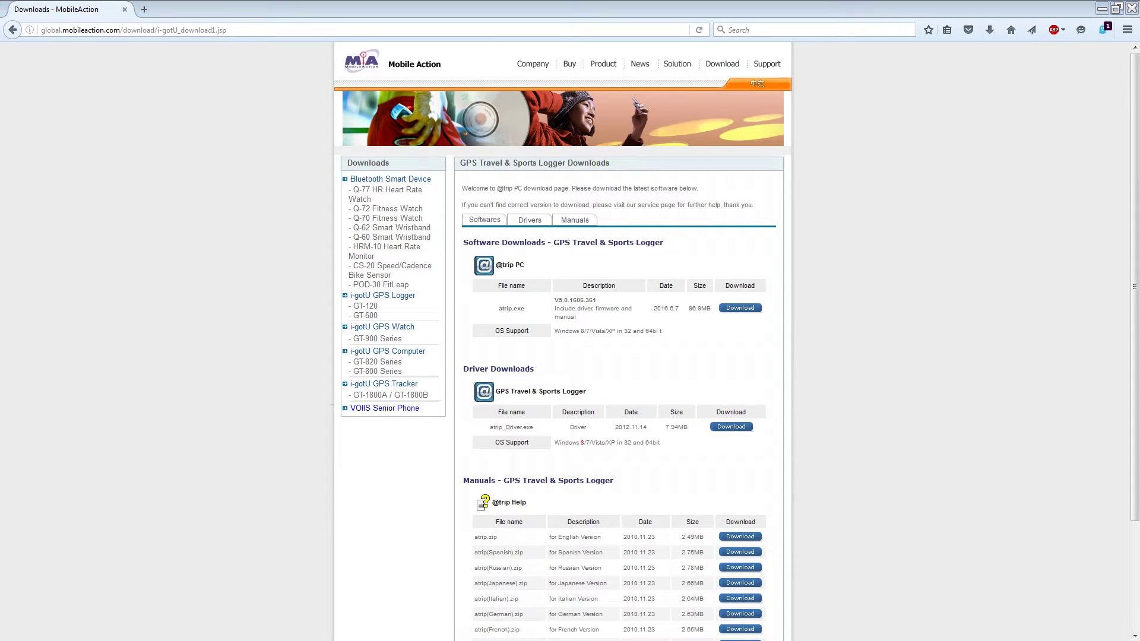
pyautogui.moveTo(462, 169); pyautogui.dragTo(654, 136)
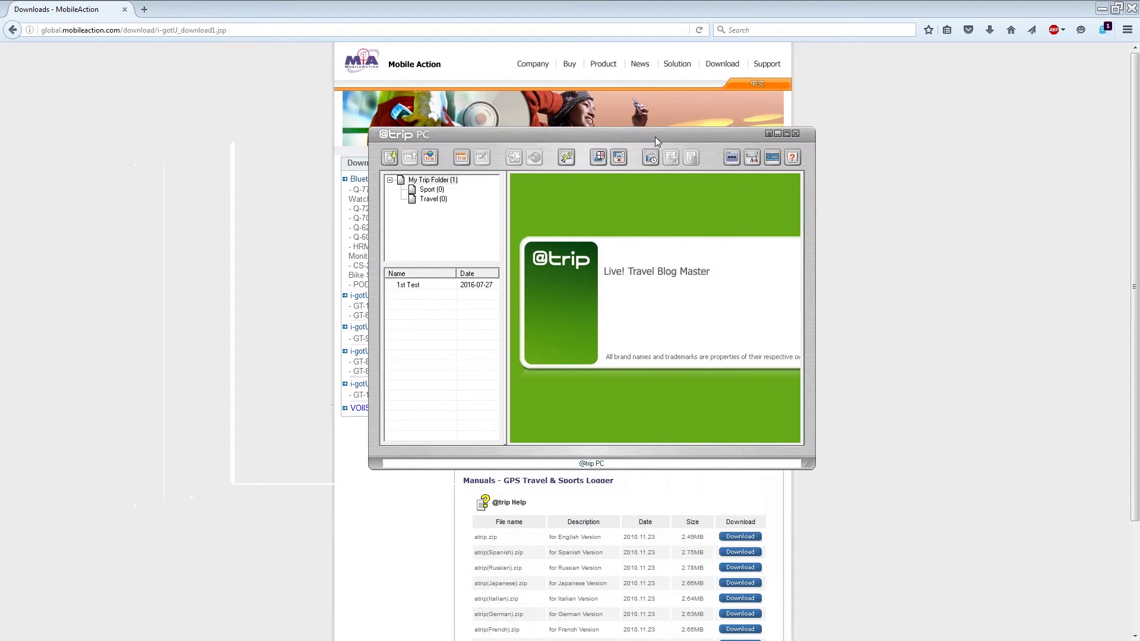
pyautogui.doubleClick(654, 136)
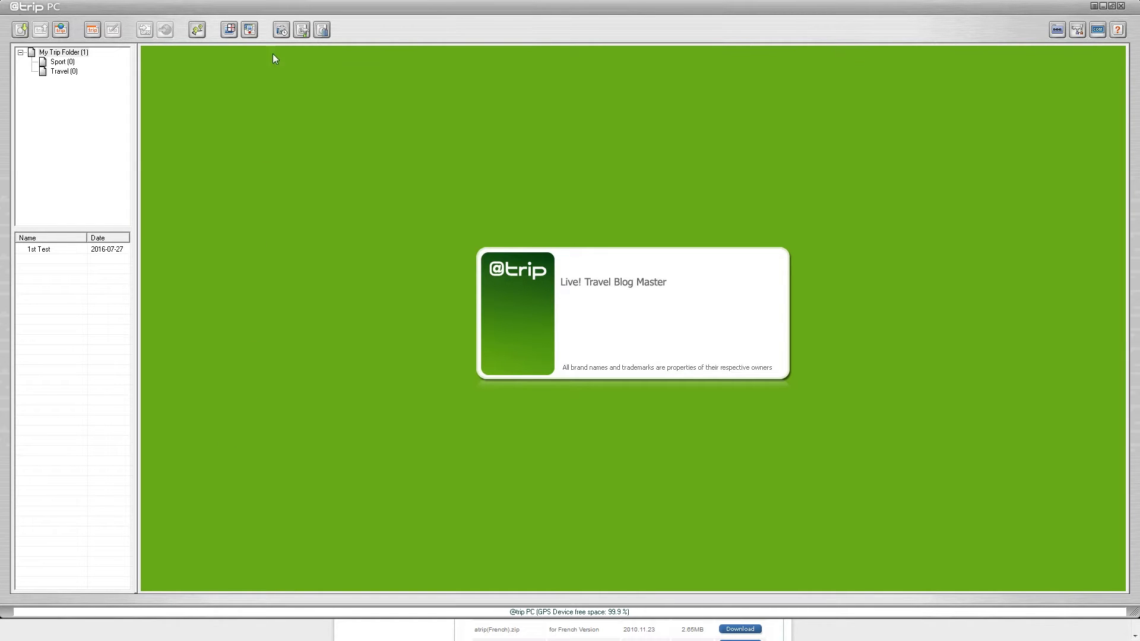
# Open Hardware Settings and advance with Configuration and Manual Control to the Set Tracking Interval page
pyautogui.click(303, 31)
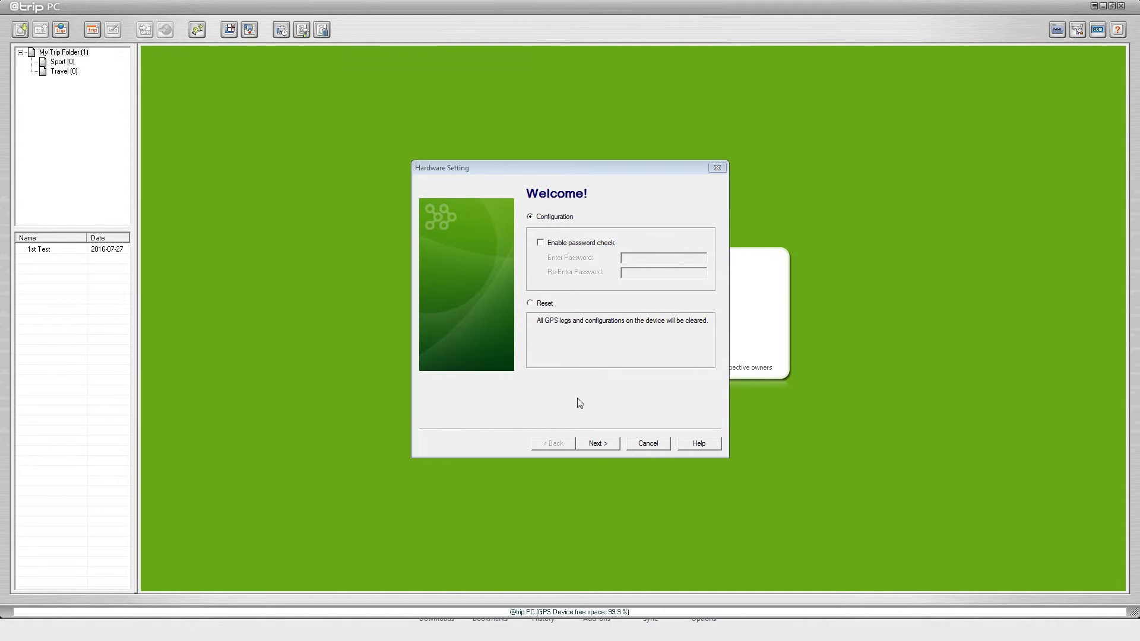
pyautogui.click(594, 444)
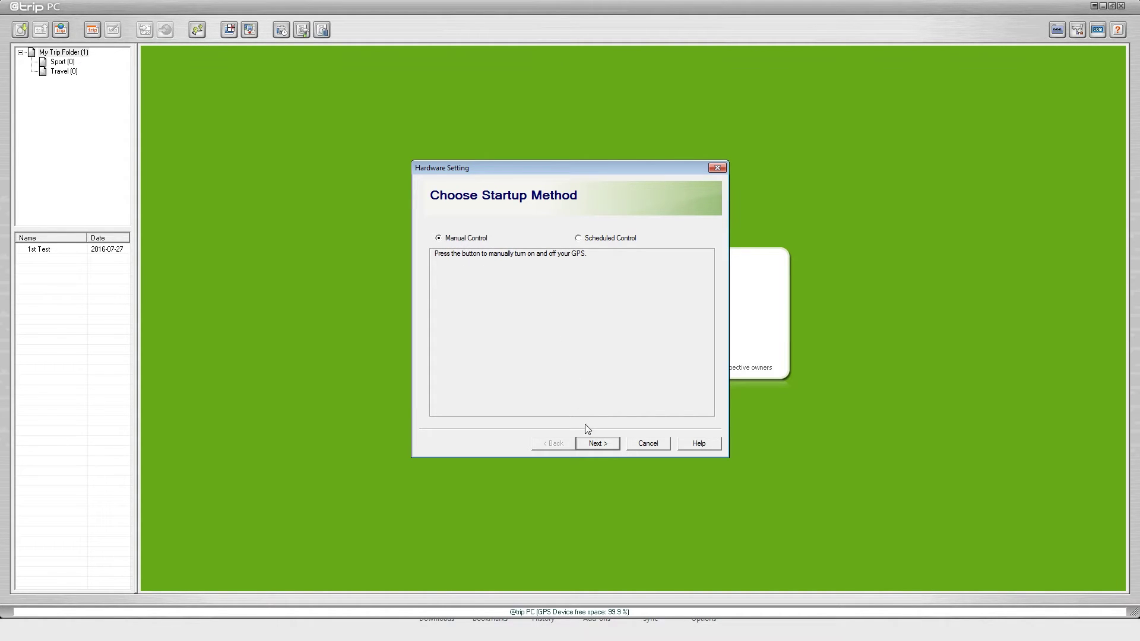
pyautogui.click(593, 444)
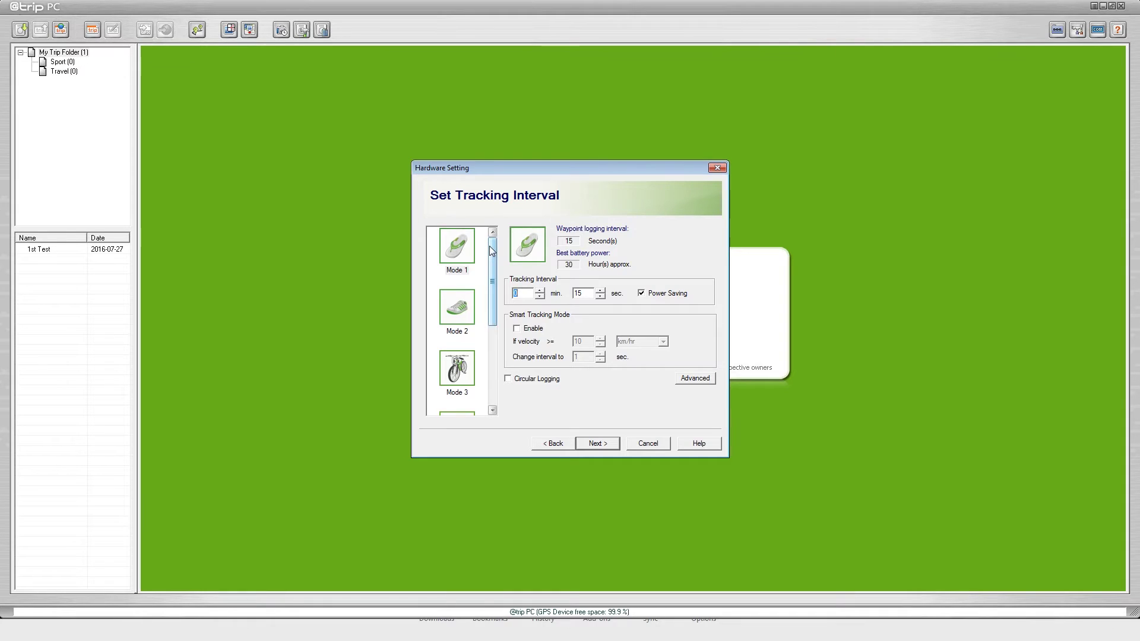
# Set the tracking interval seconds to 15 (0 min 15 sec) and write the settings to the GPS device
pyautogui.moveTo(489, 246)
pyautogui.mouseDown()
pyautogui.moveTo(493, 317)
pyautogui.moveTo(496, 234)
pyautogui.moveTo(495, 342)
pyautogui.moveTo(494, 248)
pyautogui.mouseUp()
pyautogui.moveTo(601, 290); pyautogui.dragTo(600, 290)
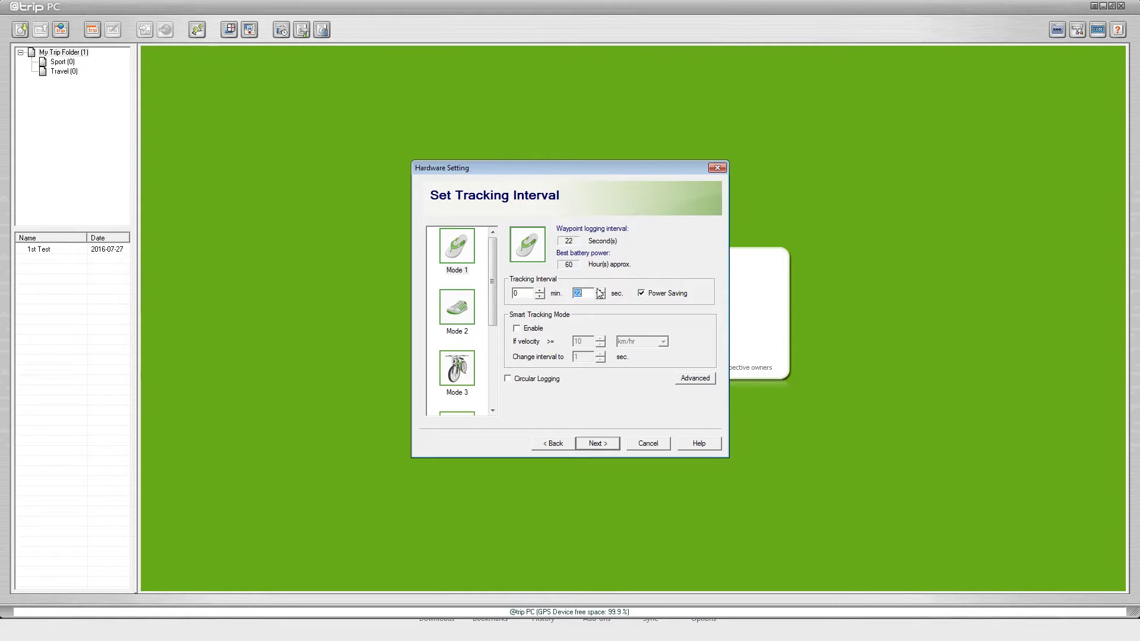
pyautogui.doubleClick(584, 293)
pyautogui.write('30')
pyautogui.moveTo(587, 293); pyautogui.dragTo(551, 292)
pyautogui.write('10')
pyautogui.moveTo(588, 292); pyautogui.dragTo(575, 293)
pyautogui.write('15')
pyautogui.click(598, 445)
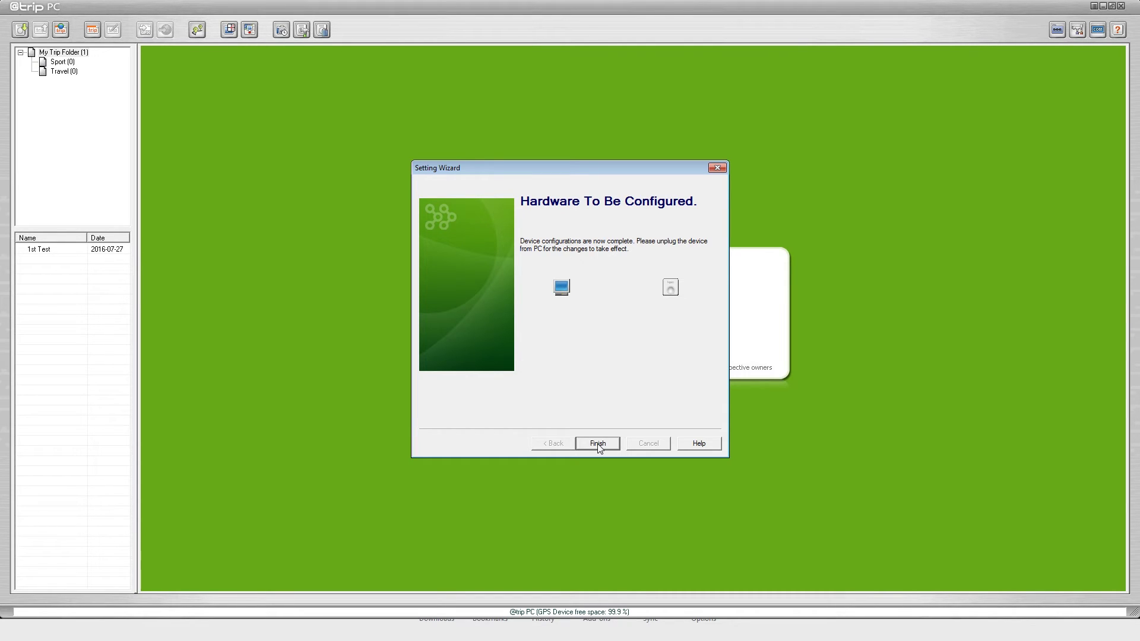
# Finish the completed device configuration, returning to My Trip Folder
pyautogui.click(598, 444)
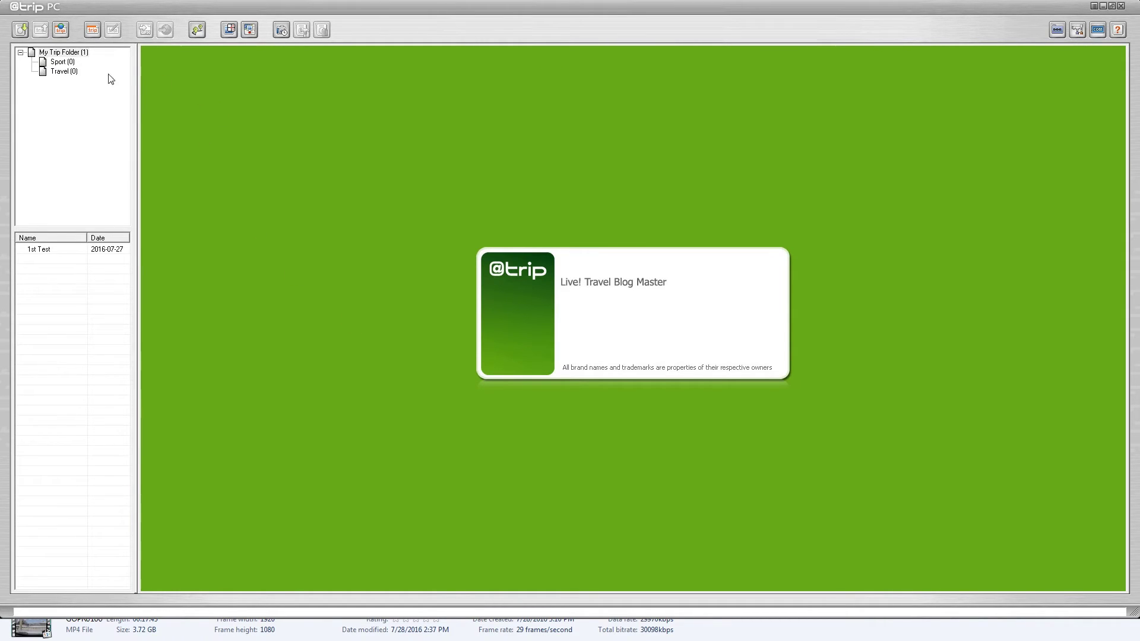
# Launch the Import GPS Track wizard with the GPS device as the source
pyautogui.click(22, 30)
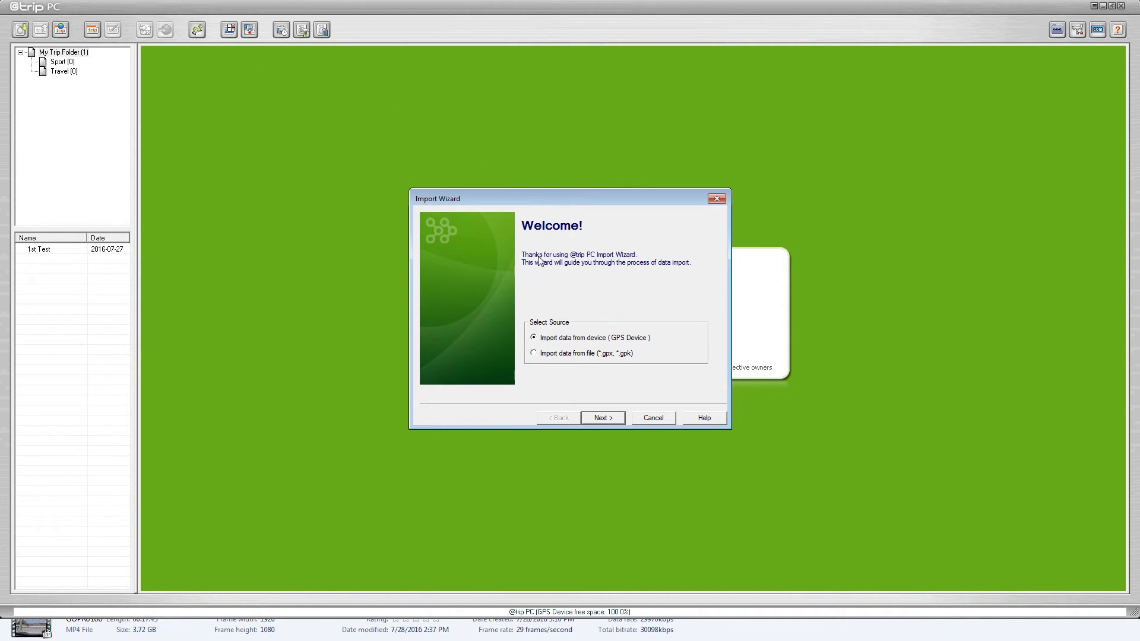
# Attempt a track download, dismiss the 'No data is found in device' warning, and cancel the wizard
pyautogui.click(611, 419)
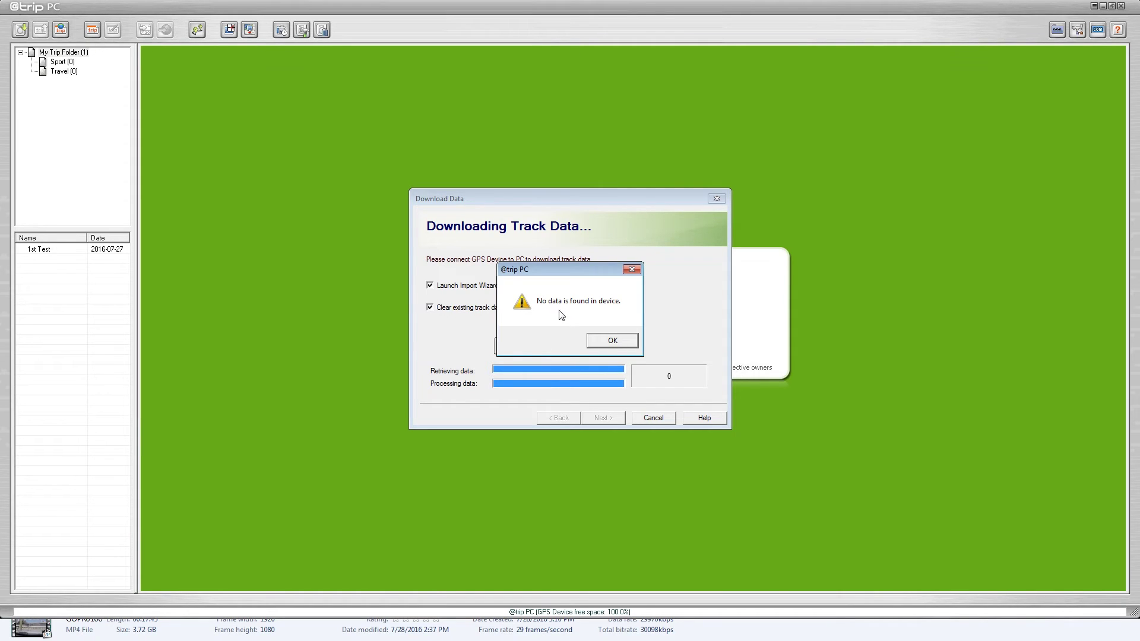
pyautogui.click(612, 342)
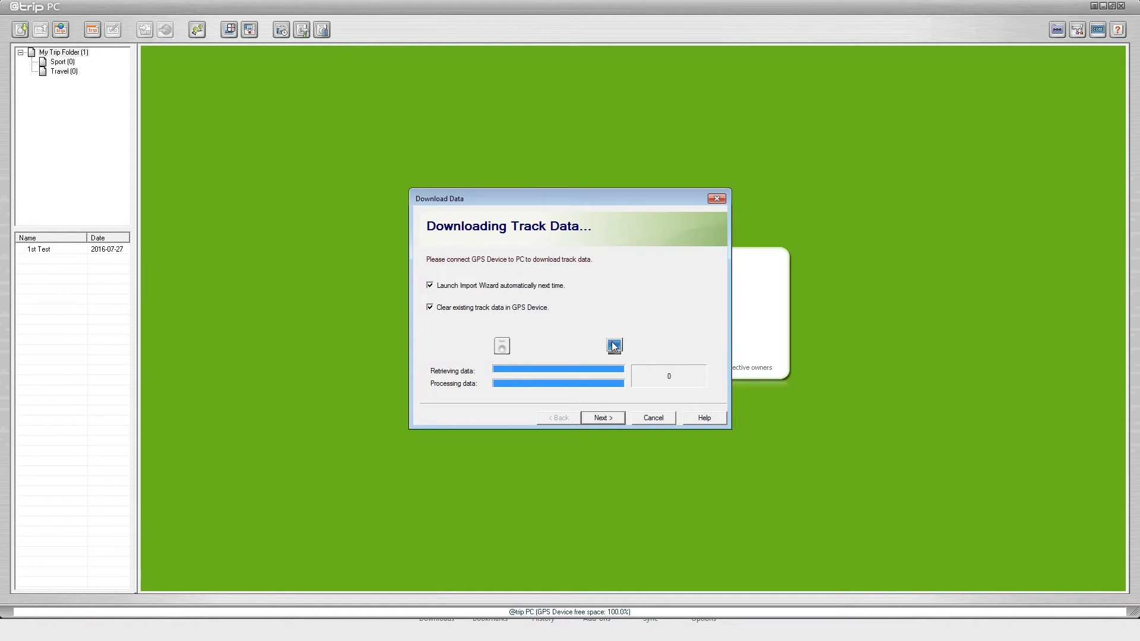
pyautogui.click(650, 419)
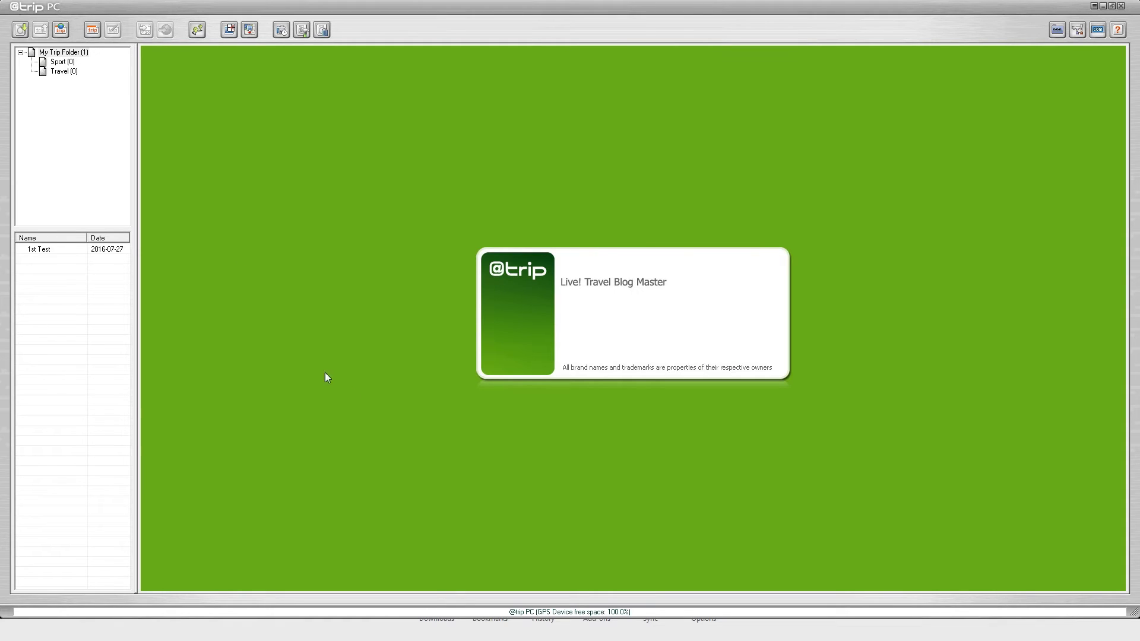
# Start a New Trip to list the four device tracks from 2016-07-27 and 2016-07-28
pyautogui.click(94, 33)
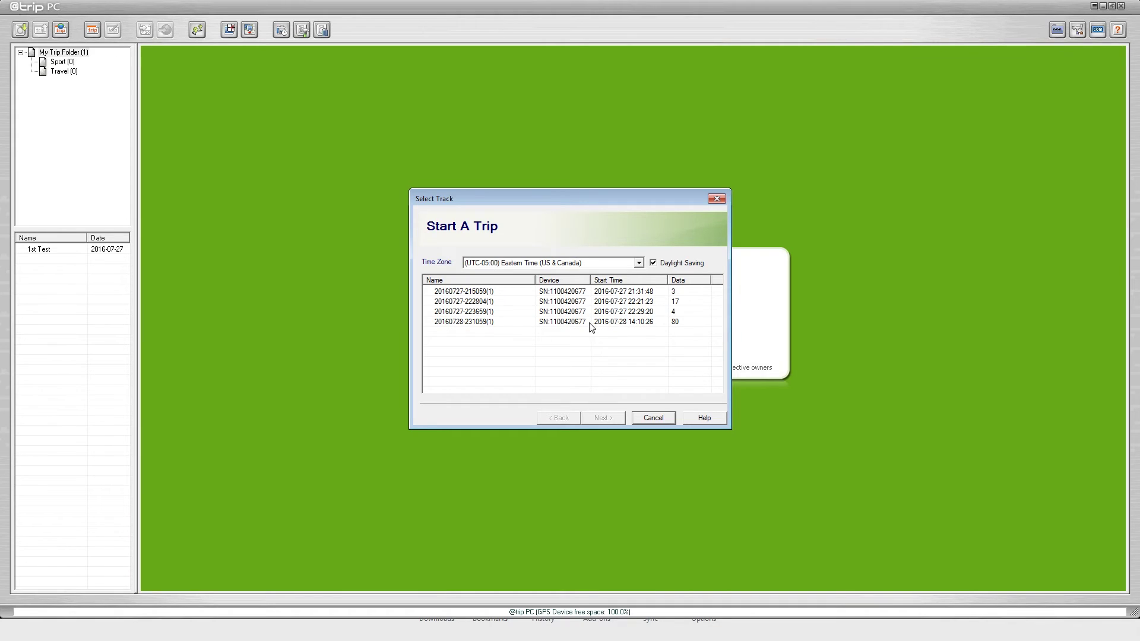
pyautogui.click(499, 326)
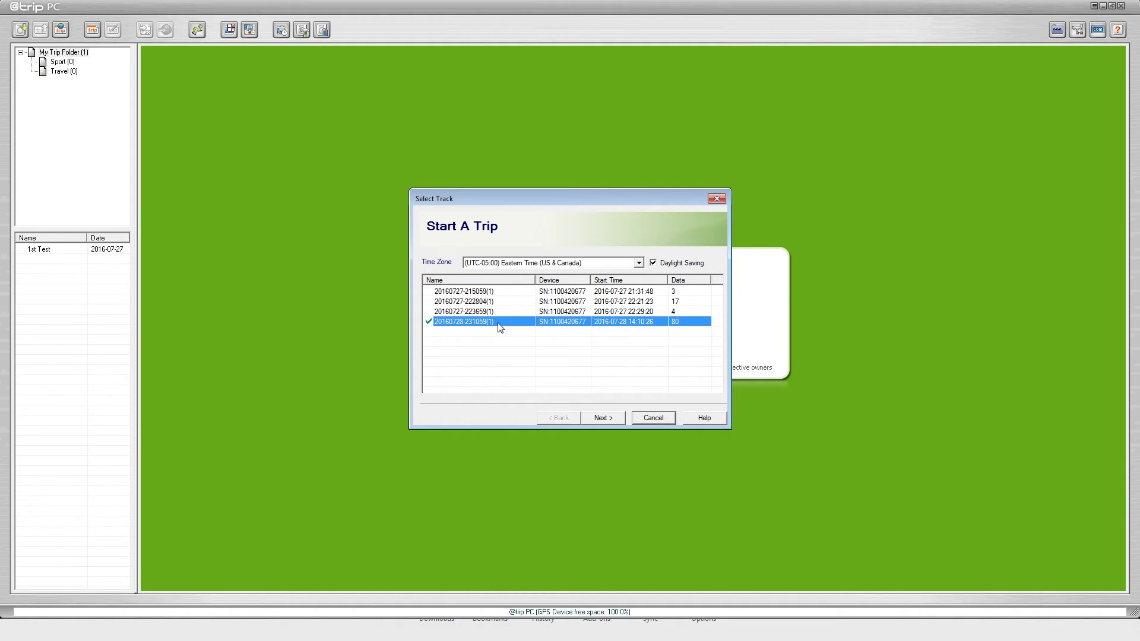
pyautogui.click(610, 418)
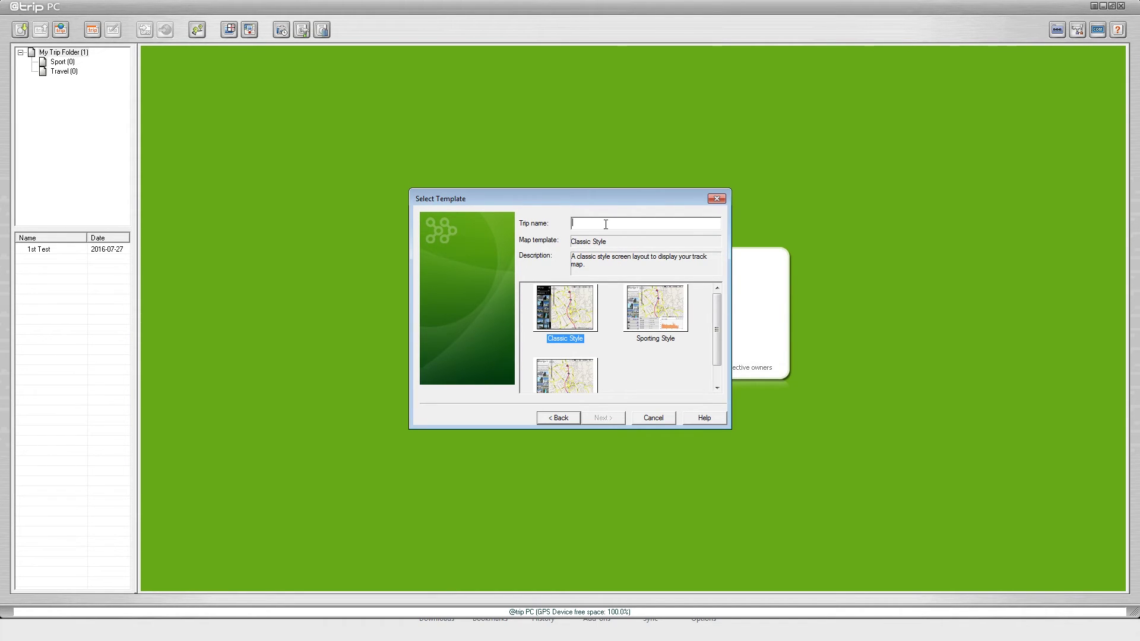
# Name the trip 'Tampa', keep the Classic Style template, and advance to the Add Photo step
pyautogui.write('Tampa')
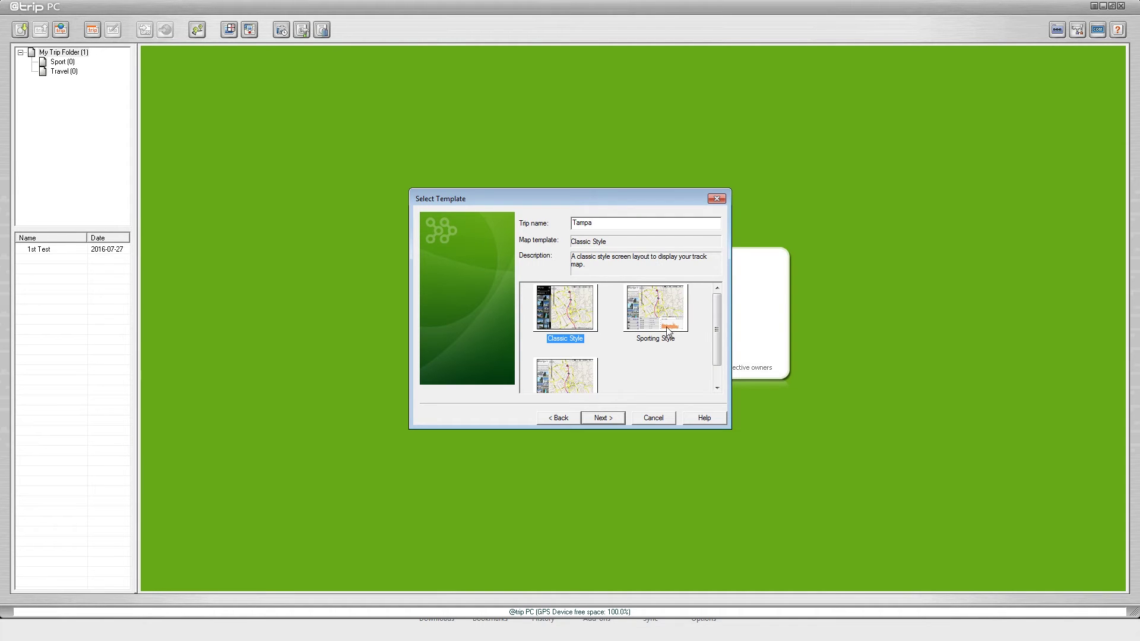
pyautogui.moveTo(718, 314)
pyautogui.mouseDown()
pyautogui.moveTo(715, 346)
pyautogui.moveTo(716, 301)
pyautogui.mouseUp()
pyautogui.click(609, 419)
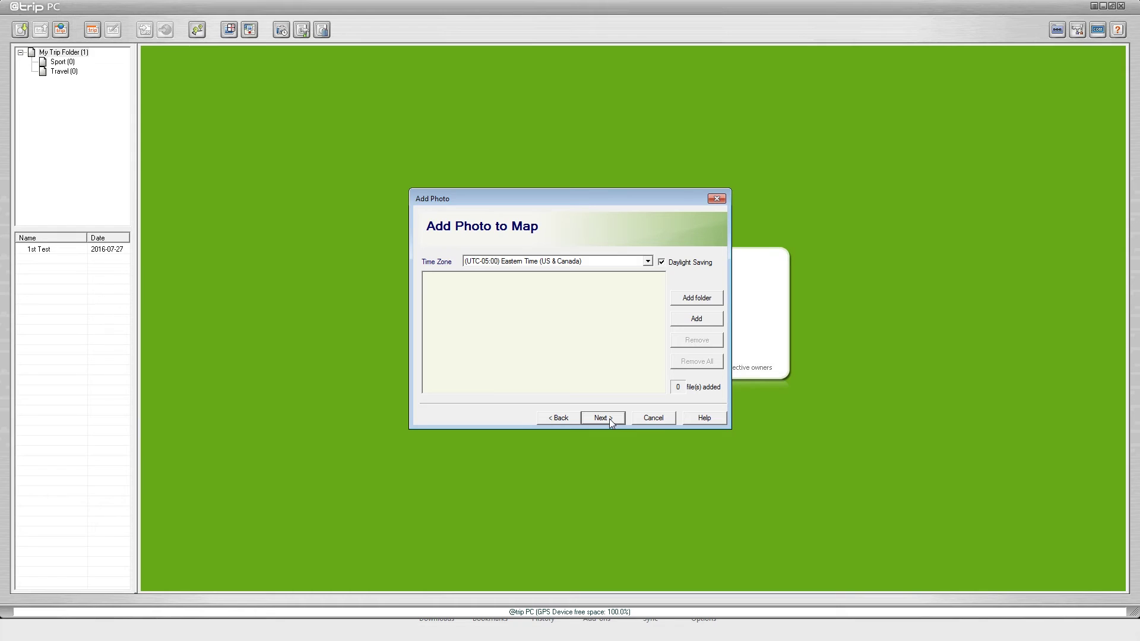
# Finish the Tampa trip import with no photos added and close the wizard
pyautogui.click(609, 418)
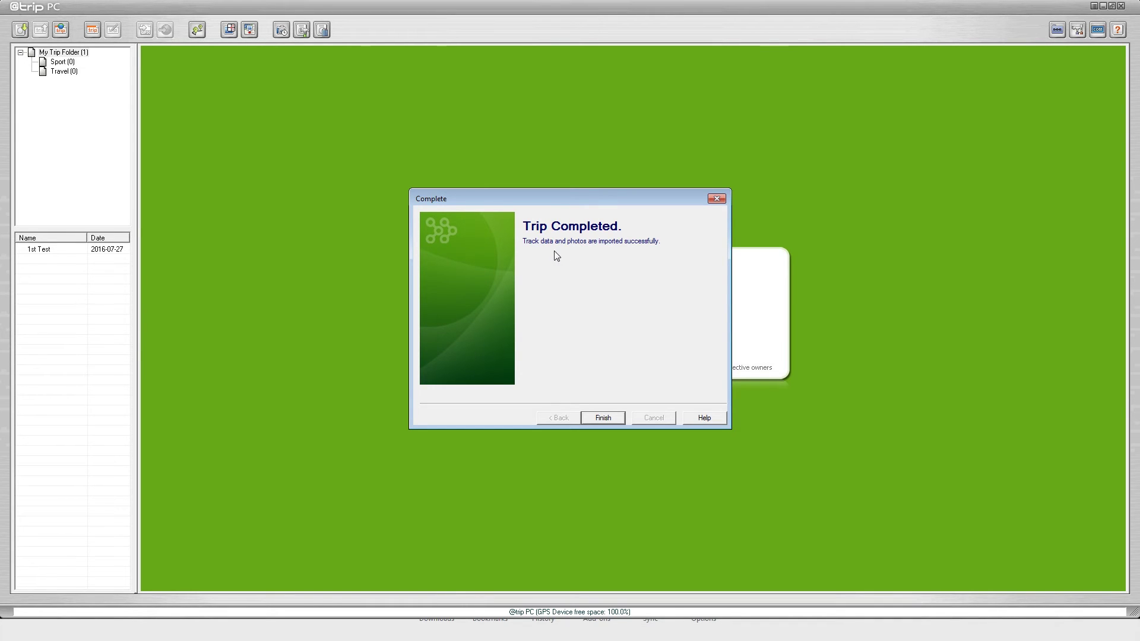
pyautogui.click(602, 418)
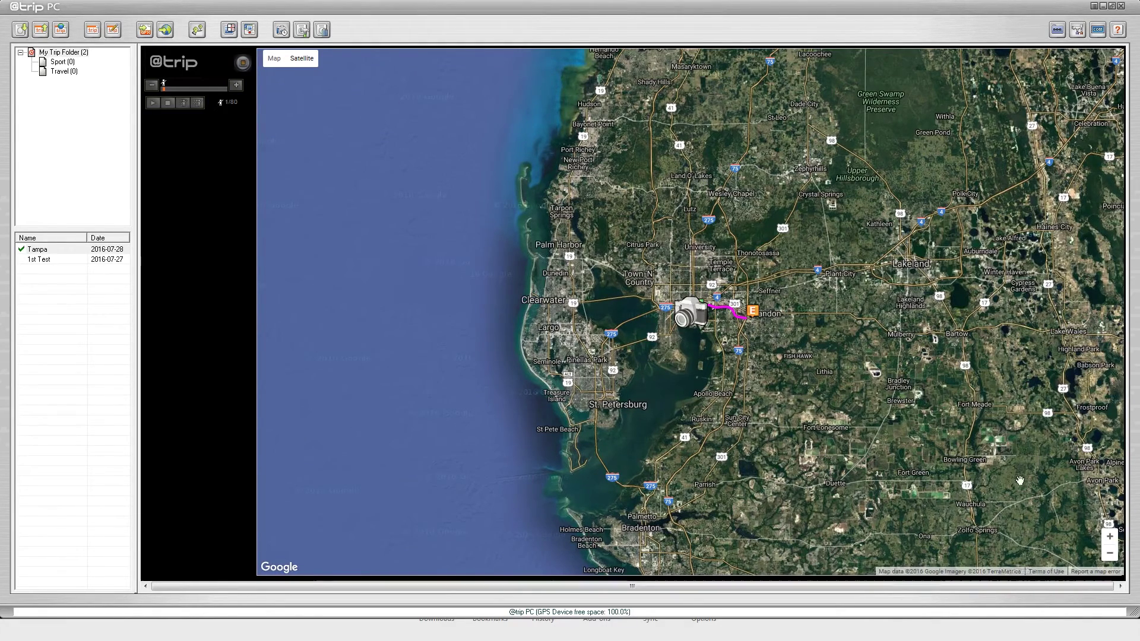
# Zoom the satellite map out from Tampa Bay past Florida to the whole world
pyautogui.click(1108, 554)
pyautogui.click(1108, 554)
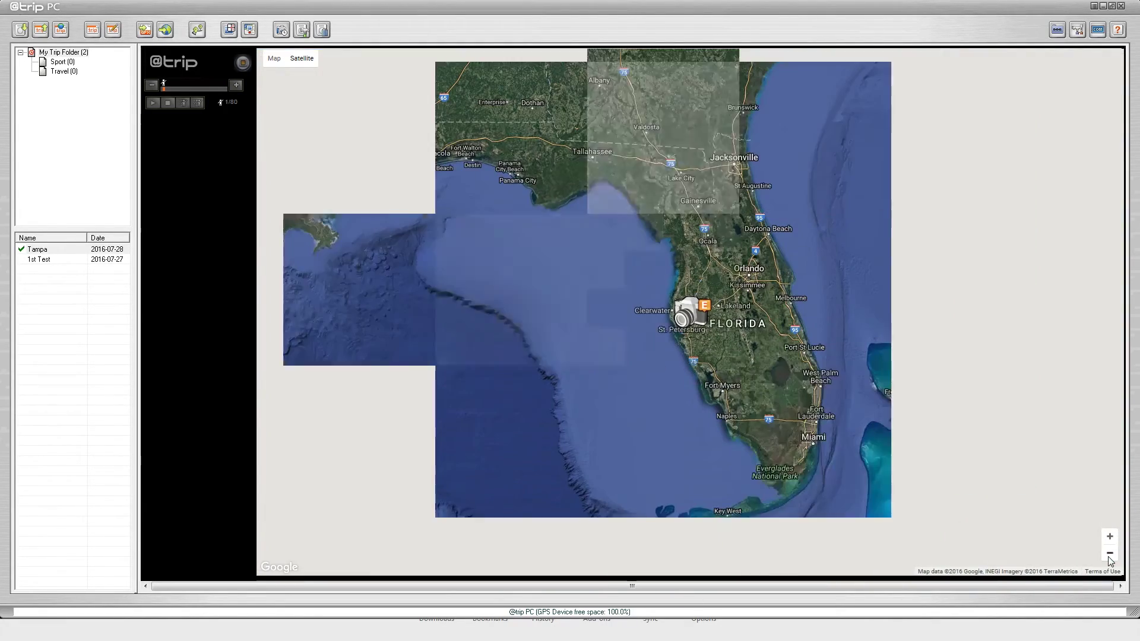
pyautogui.click(1108, 554)
pyautogui.click(1108, 554)
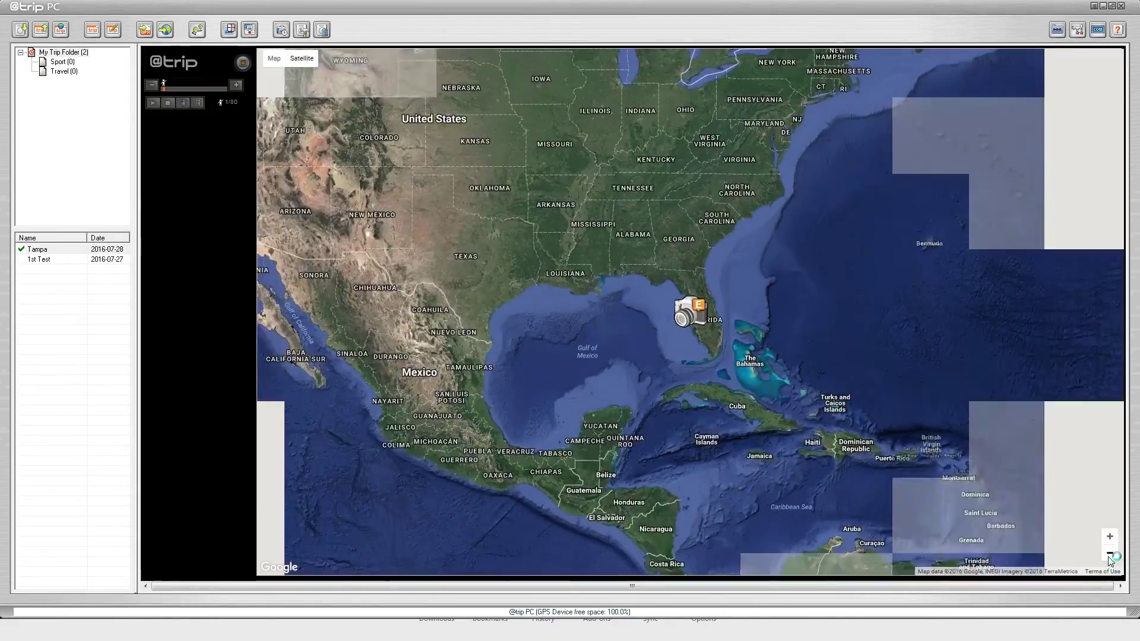
pyautogui.click(1108, 554)
pyautogui.click(1109, 554)
pyautogui.click(1108, 554)
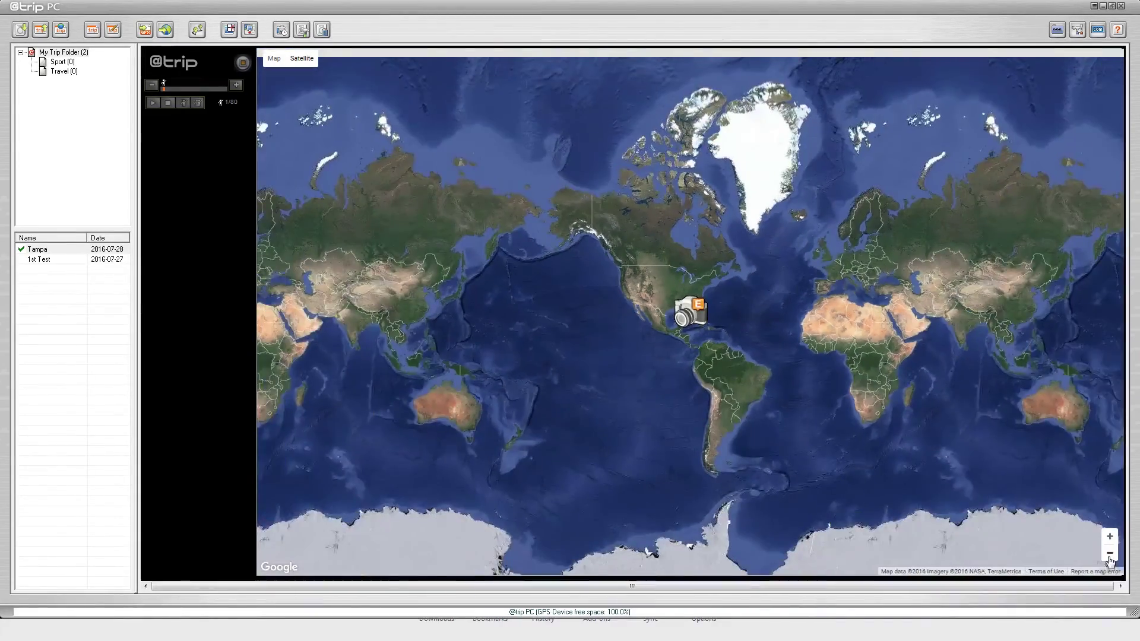
pyautogui.click(1108, 553)
pyautogui.click(1109, 554)
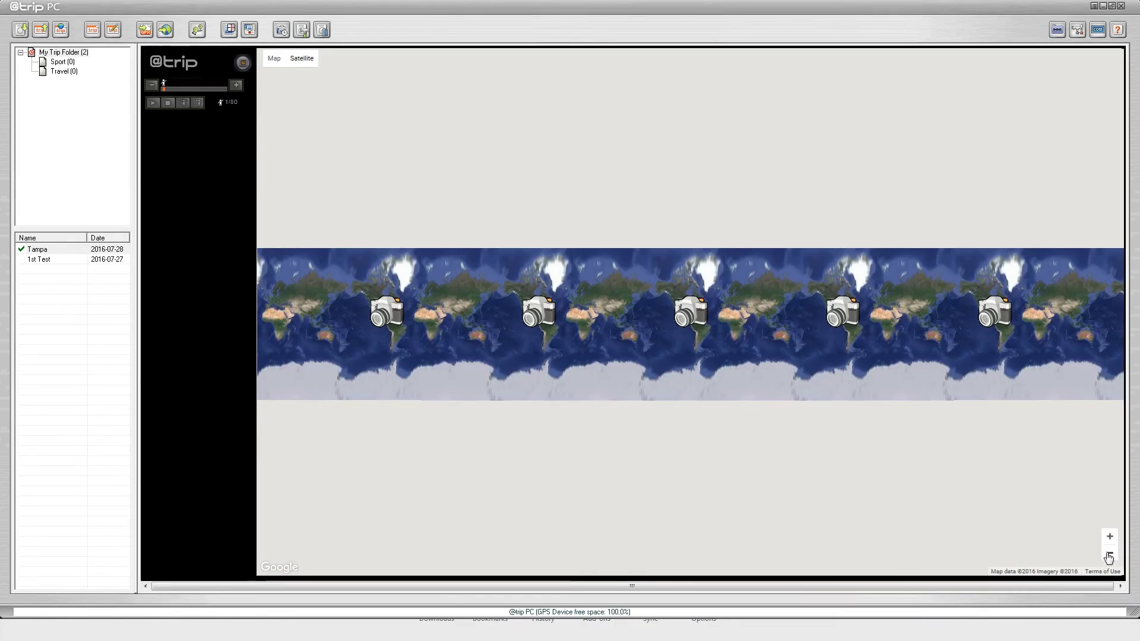
# Zoom back in on the Americas and the Atlantic
pyautogui.click(1110, 538)
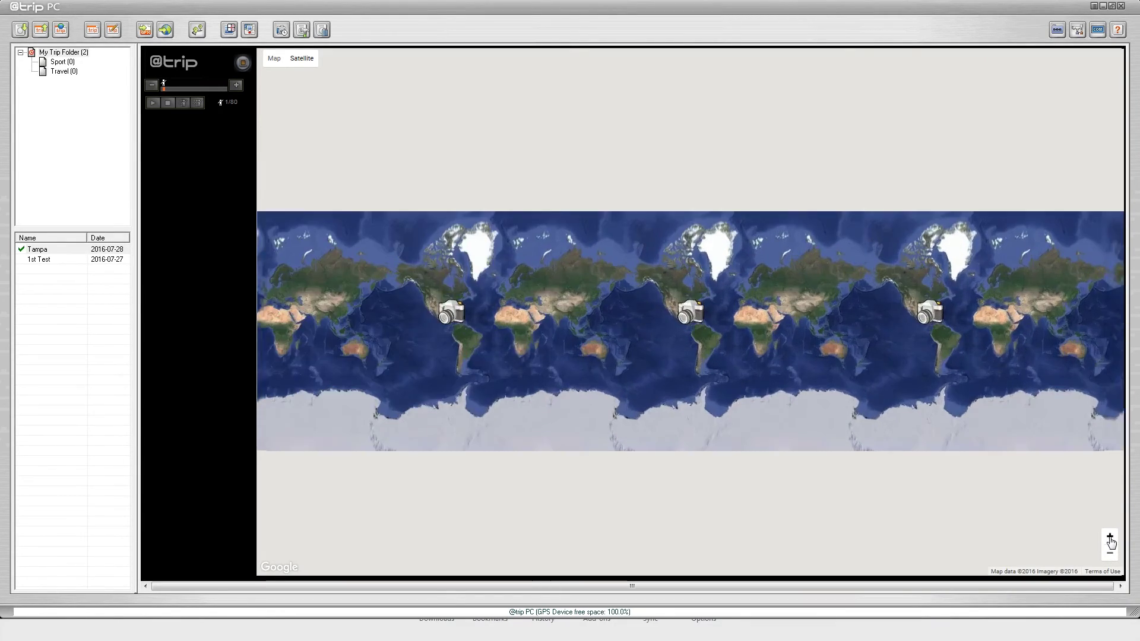
pyautogui.click(1110, 538)
pyautogui.click(1110, 537)
# Zoom in from the Americas through central Florida to the Tampa Bay route
pyautogui.click(1110, 538)
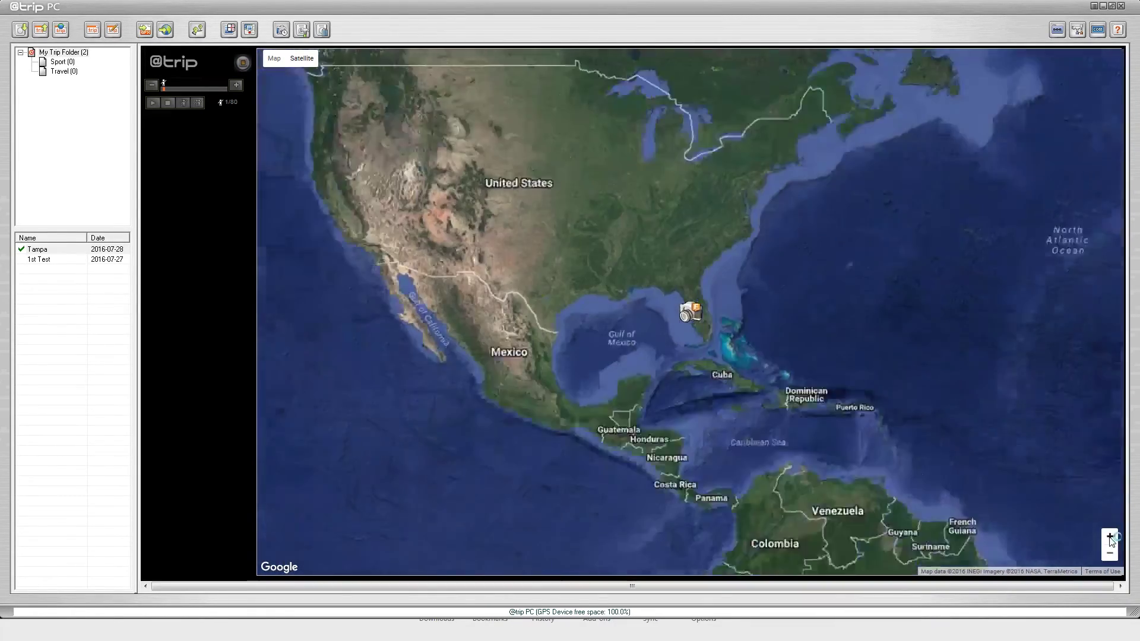
pyautogui.click(1109, 538)
pyautogui.click(1109, 538)
pyautogui.click(1110, 539)
pyautogui.click(1109, 538)
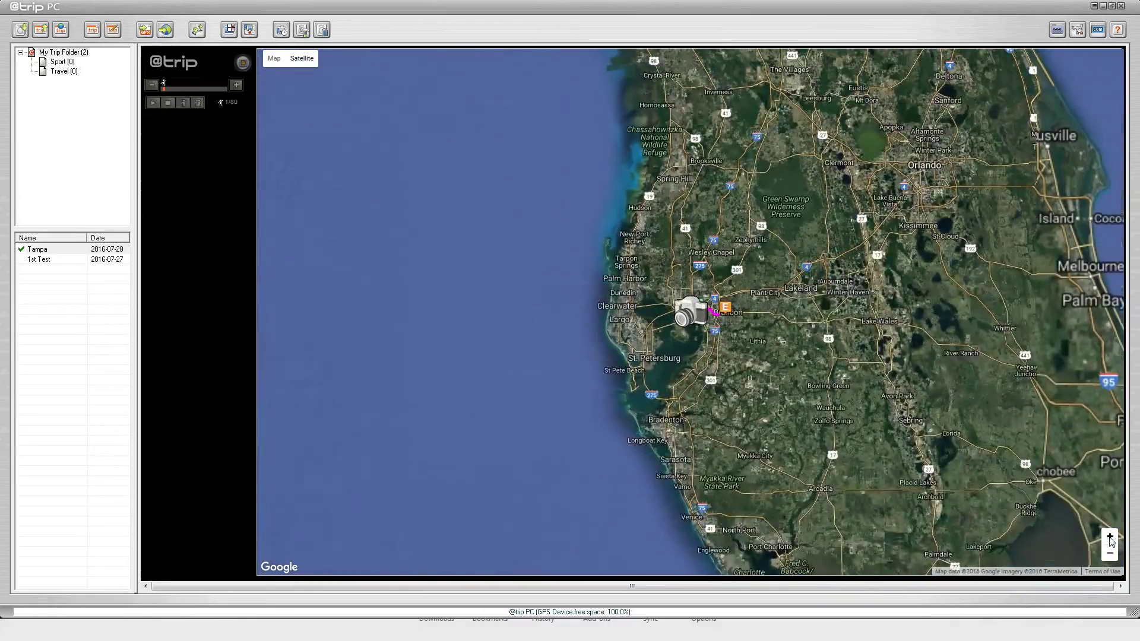
pyautogui.click(1110, 538)
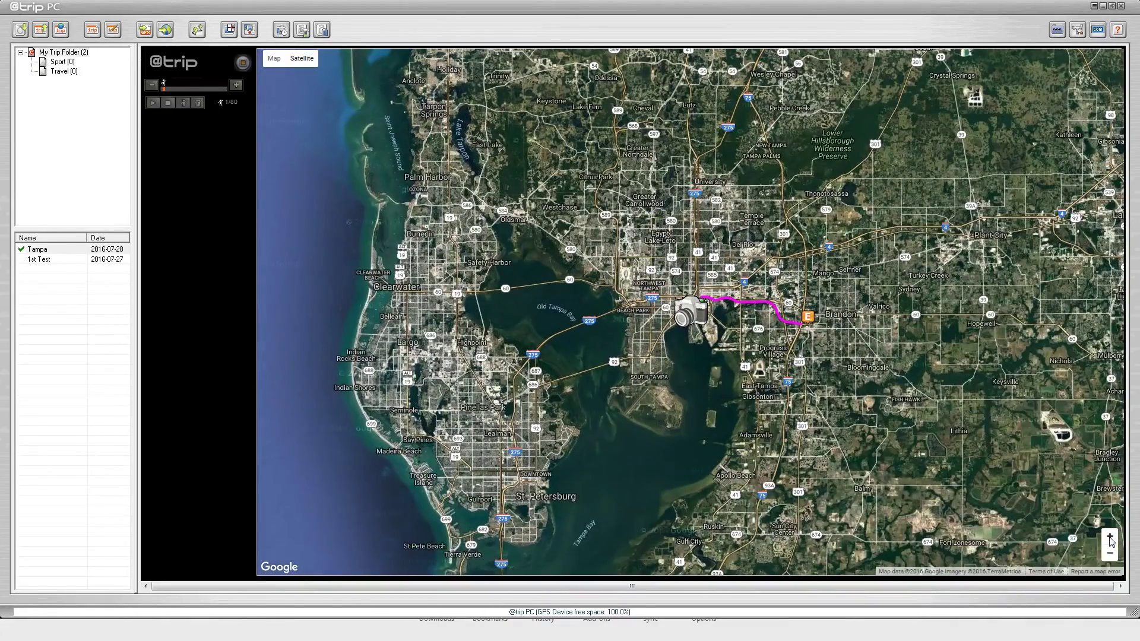
pyautogui.click(1110, 538)
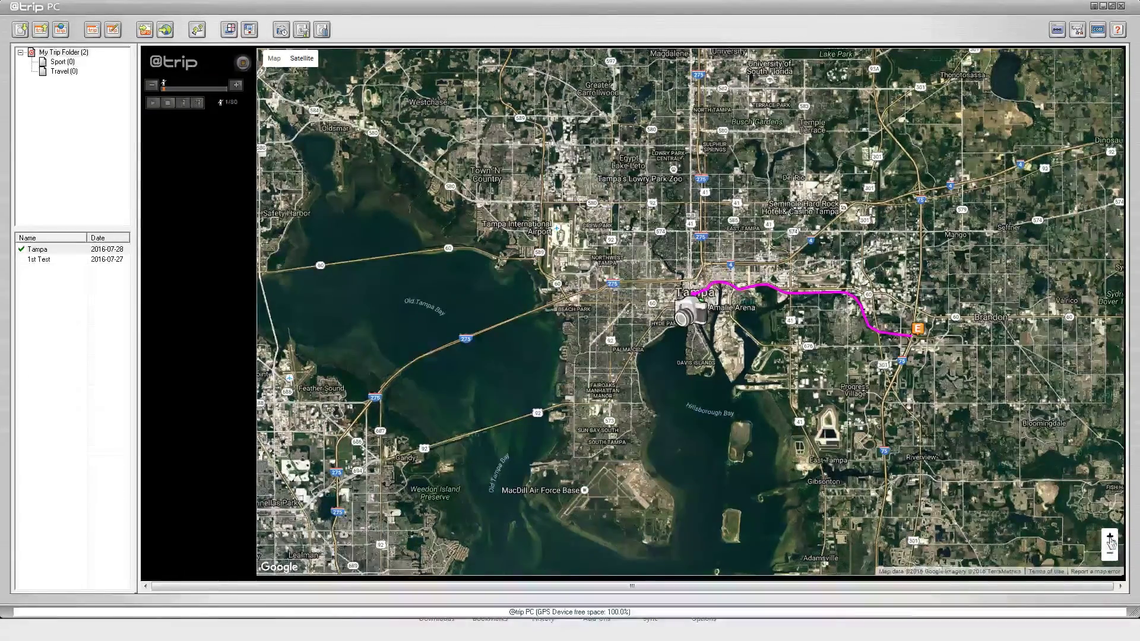
# Zoom into the tilted close-up of the camera marker on the Bayshore Blvd pier
pyautogui.click(1110, 538)
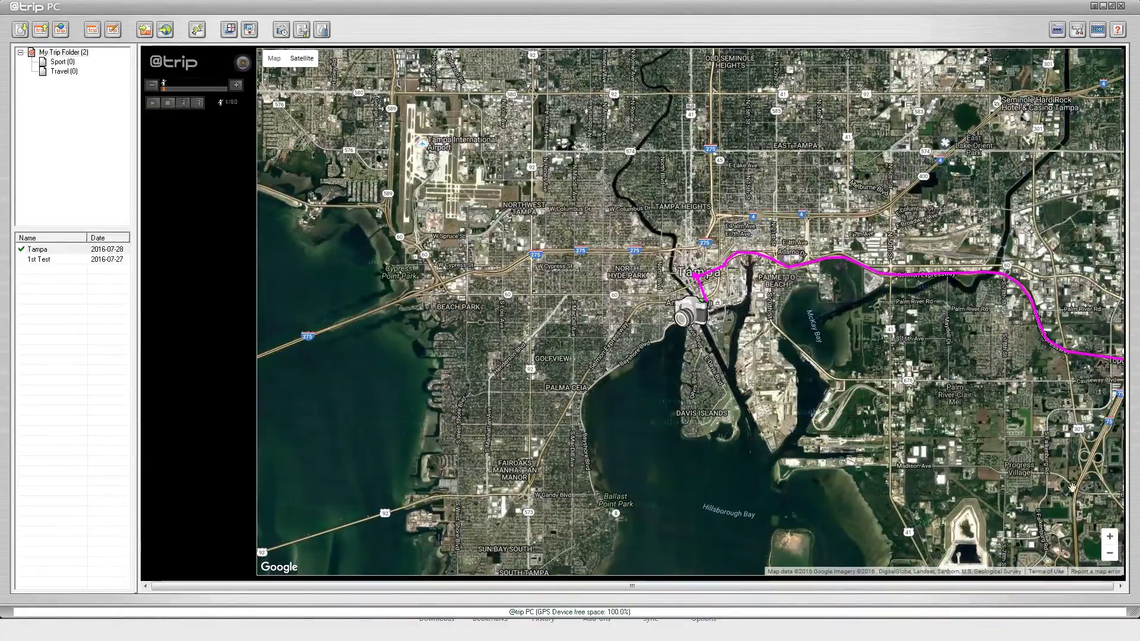
pyautogui.click(1110, 538)
pyautogui.click(1109, 538)
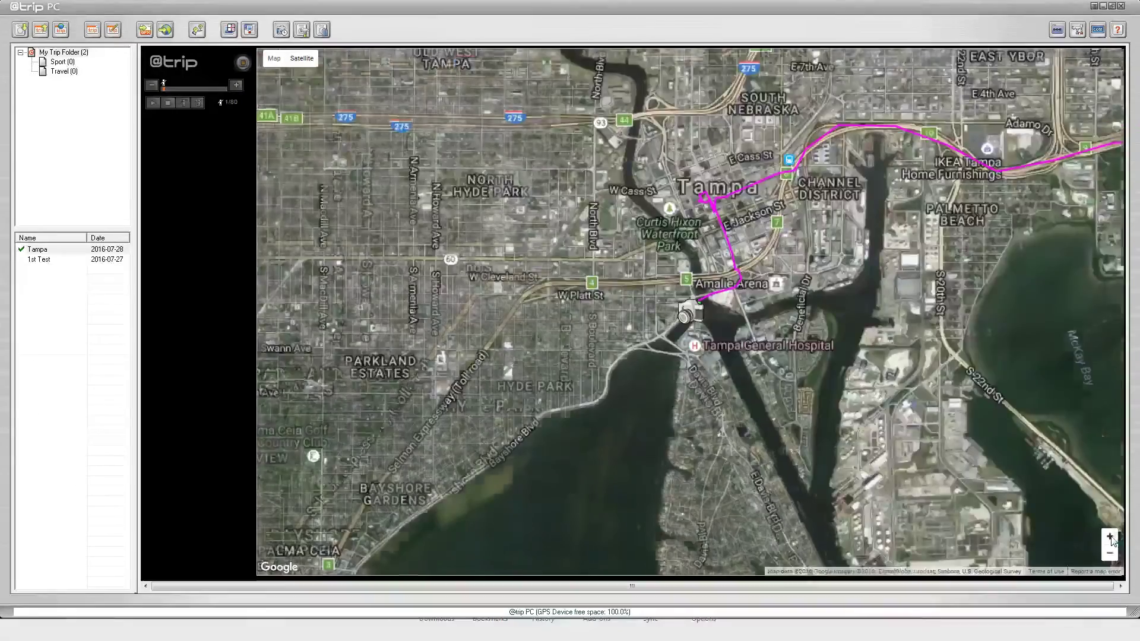
pyautogui.click(1109, 538)
pyautogui.click(1110, 538)
pyautogui.click(1110, 538)
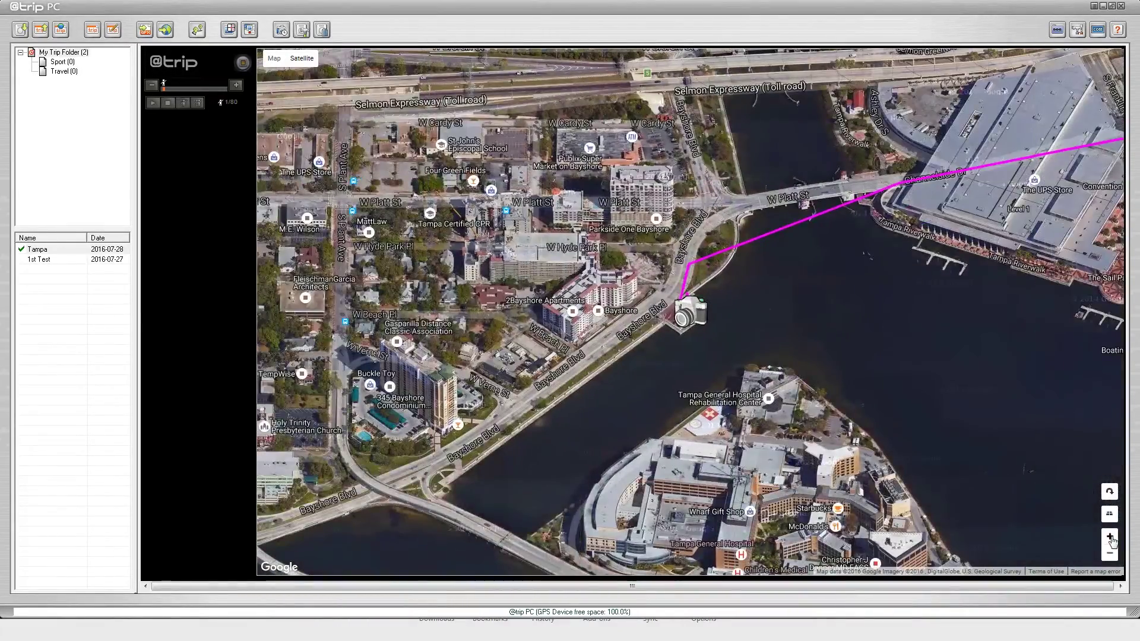
pyautogui.click(1110, 538)
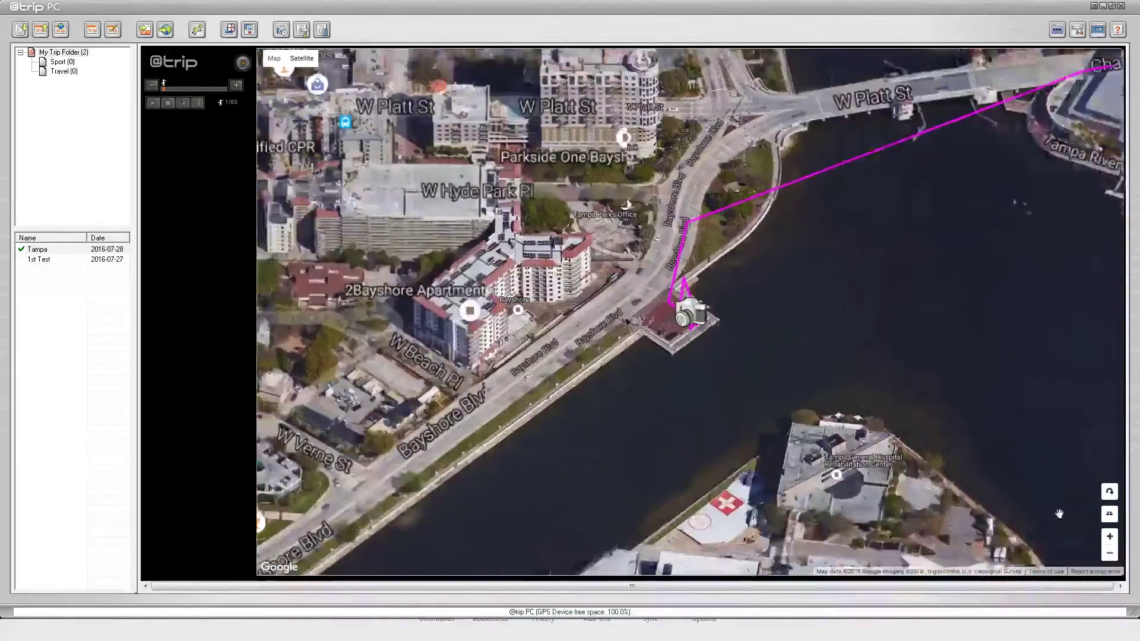
pyautogui.click(1110, 538)
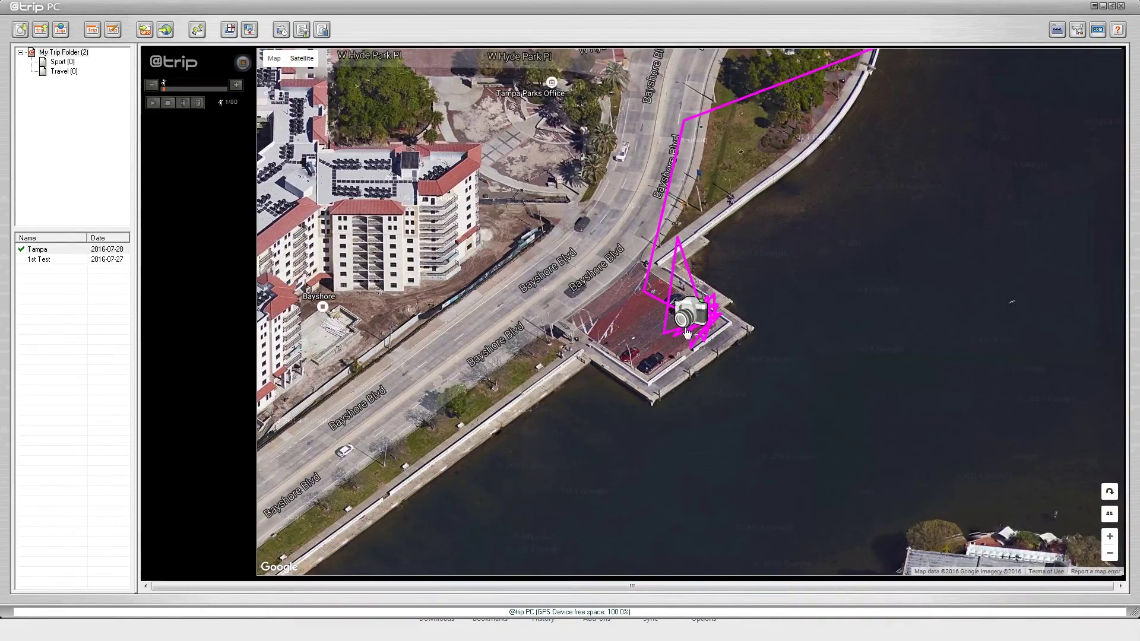
# Follow the track north along Bayshore Blvd to the W Platt St bridge, zooming out one level
pyautogui.moveTo(704, 216); pyautogui.dragTo(661, 314)
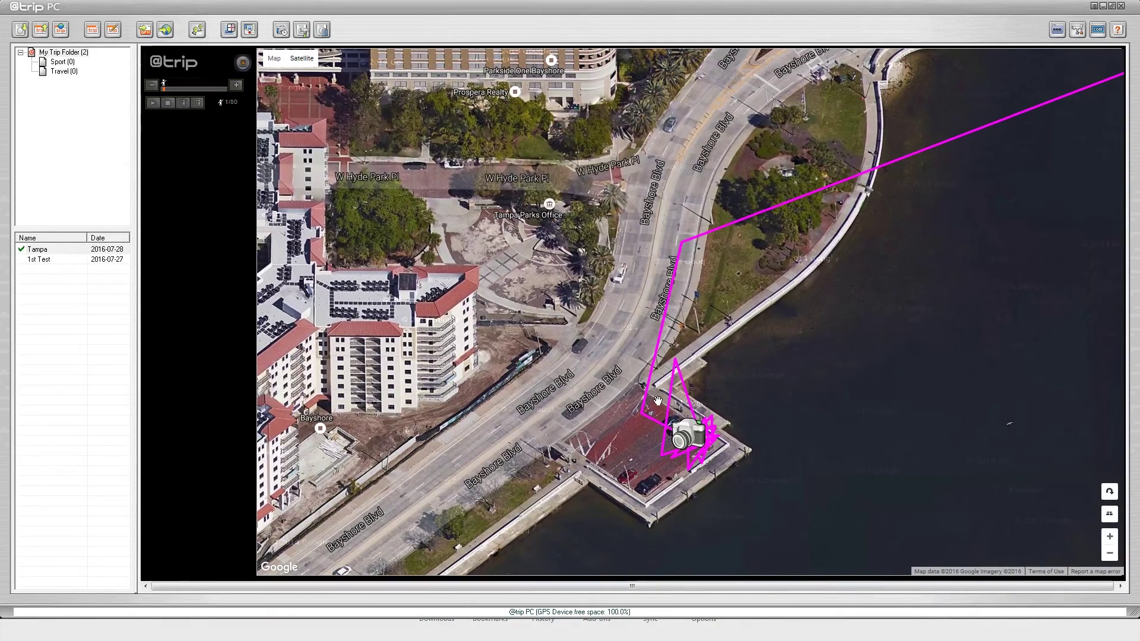
pyautogui.moveTo(908, 233); pyautogui.dragTo(840, 329)
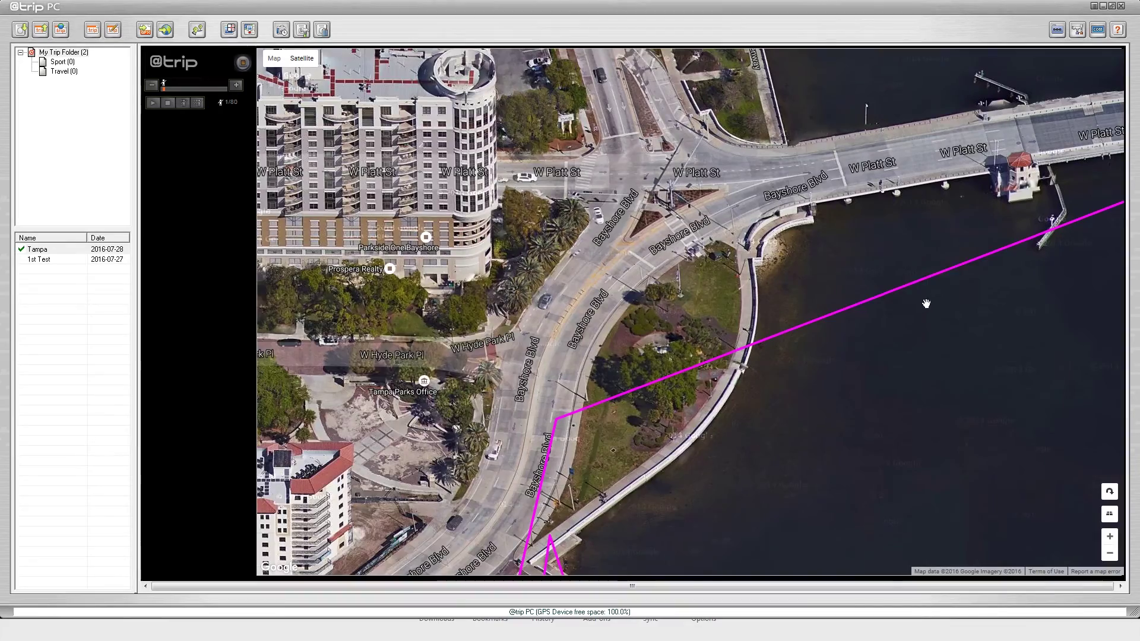
pyautogui.moveTo(926, 302); pyautogui.dragTo(700, 415)
pyautogui.moveTo(885, 339); pyautogui.dragTo(681, 447)
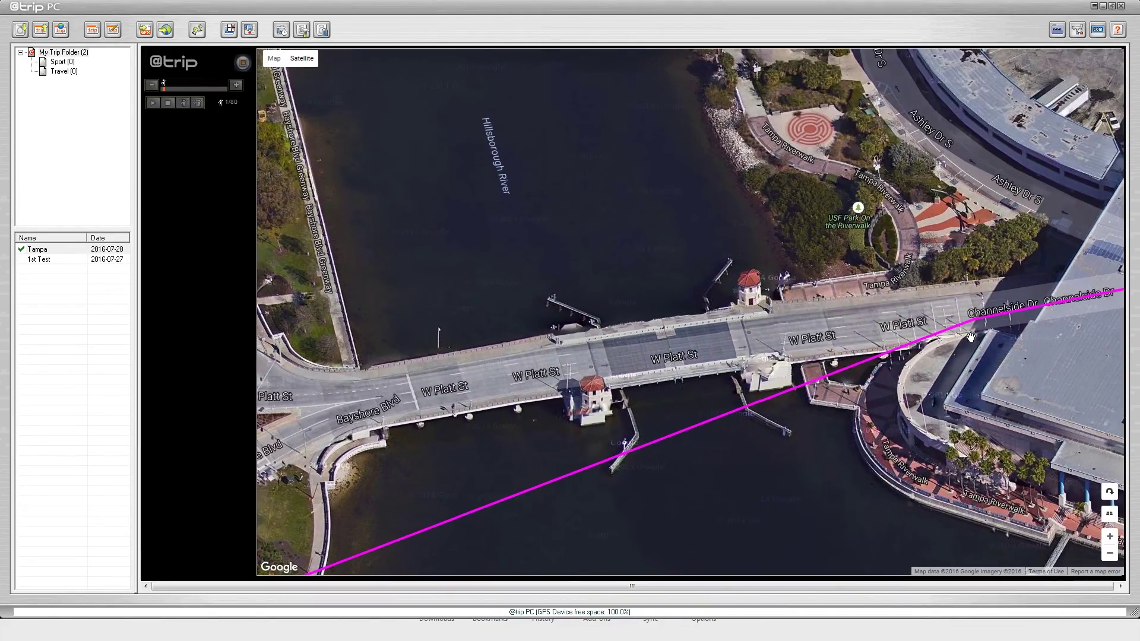
pyautogui.click(1110, 554)
# Follow the track through downtown Tampa past Union Station onto the Selmon Expressway
pyautogui.moveTo(1011, 268); pyautogui.dragTo(855, 475)
pyautogui.moveTo(784, 225); pyautogui.dragTo(778, 416)
pyautogui.moveTo(772, 249); pyautogui.dragTo(777, 316)
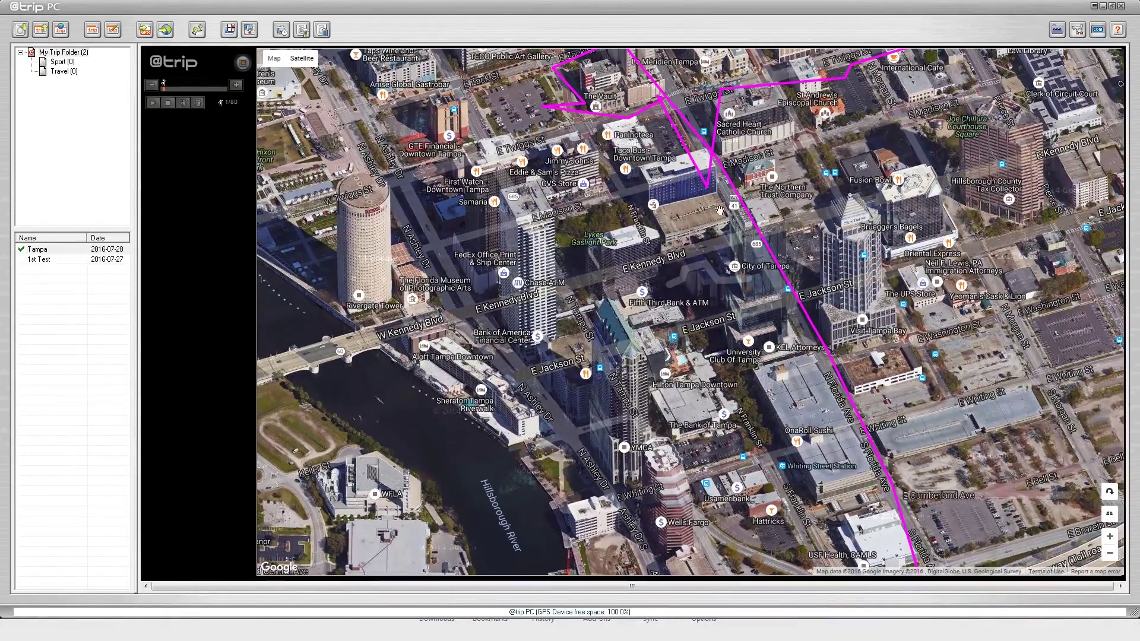
pyautogui.moveTo(718, 211); pyautogui.dragTo(735, 316)
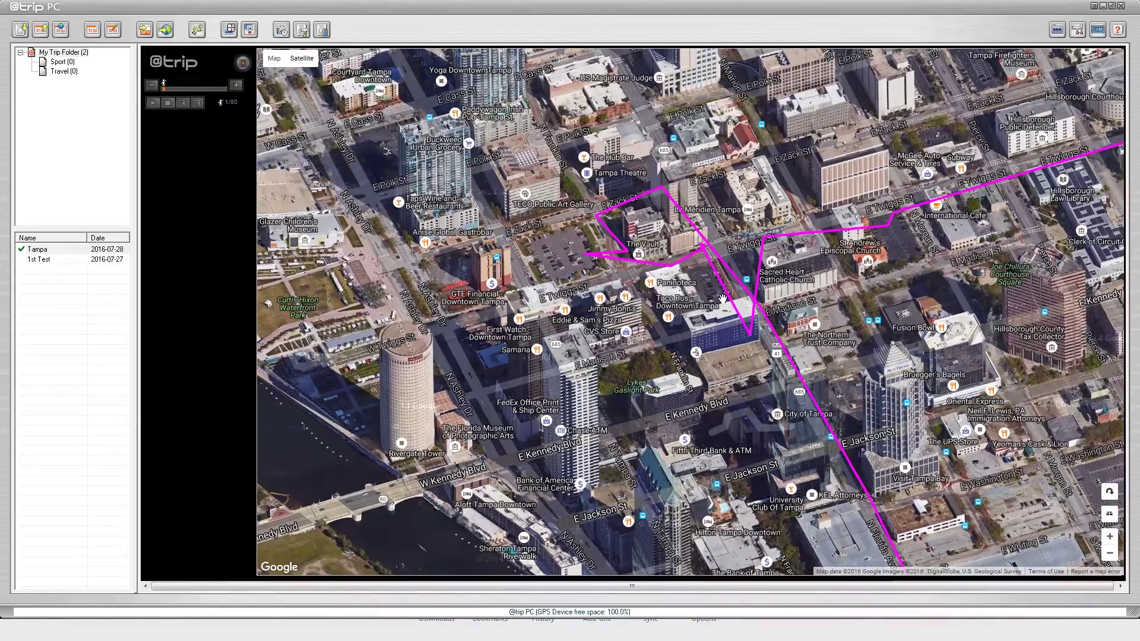
pyautogui.moveTo(795, 264); pyautogui.dragTo(675, 345)
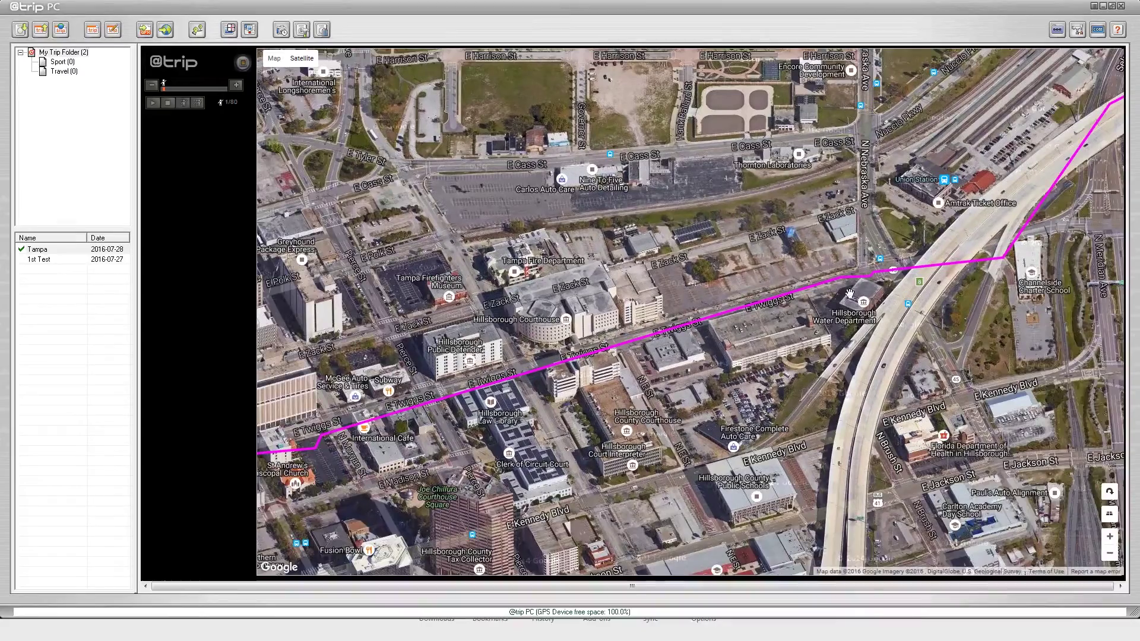
pyautogui.moveTo(1098, 246); pyautogui.dragTo(820, 328)
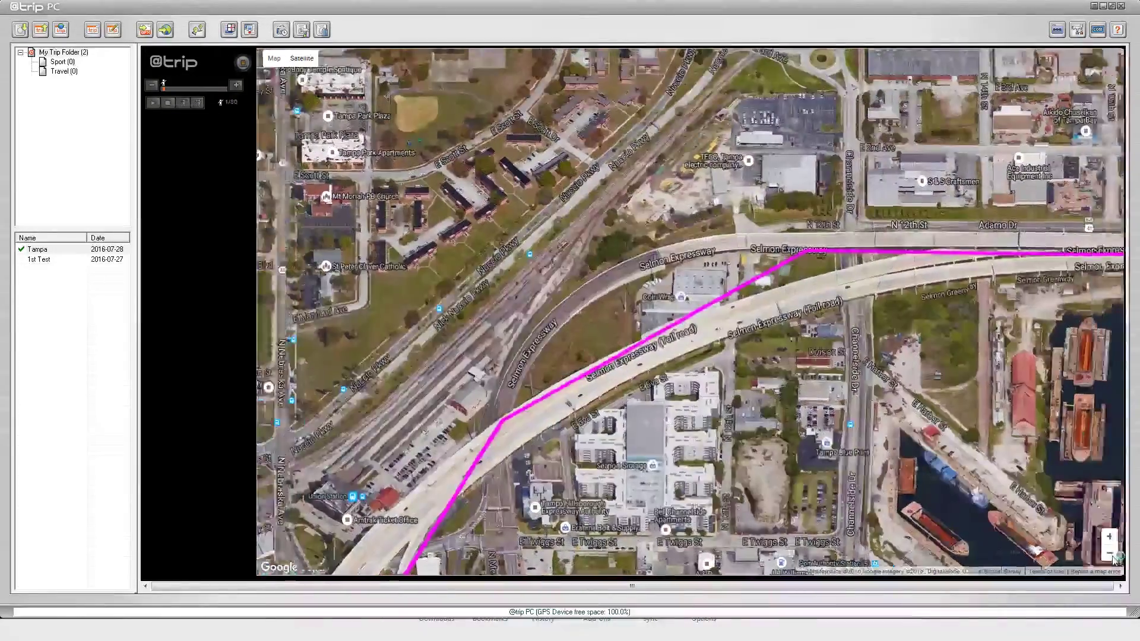
pyautogui.click(1109, 553)
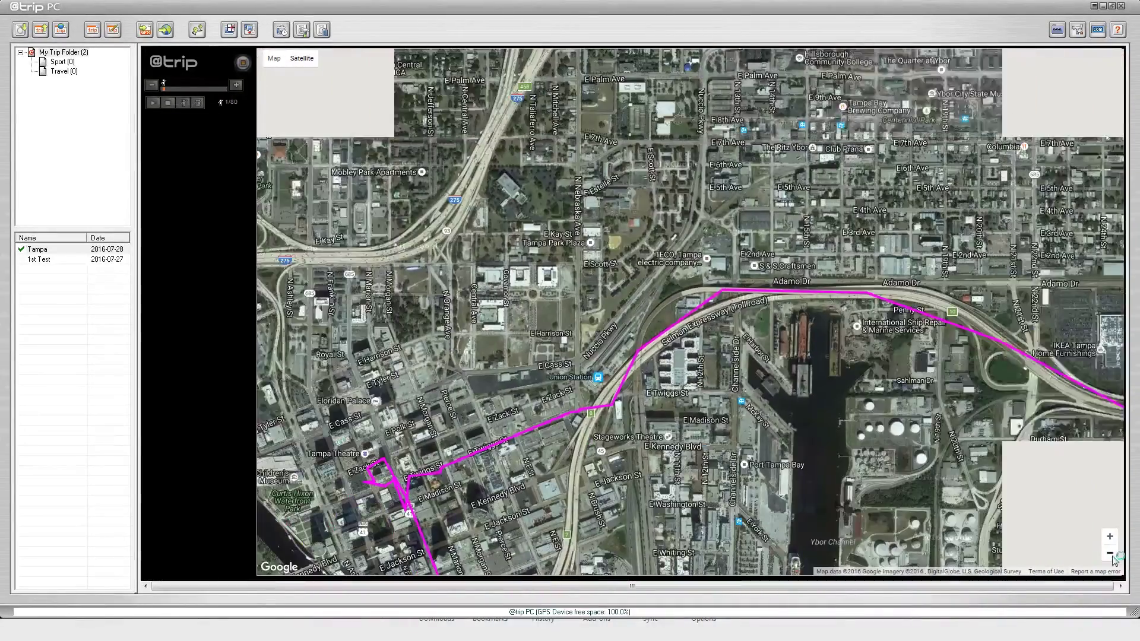
# Zoom out and follow the Selmon Expressway east to the end marker near Brandon
pyautogui.click(1110, 553)
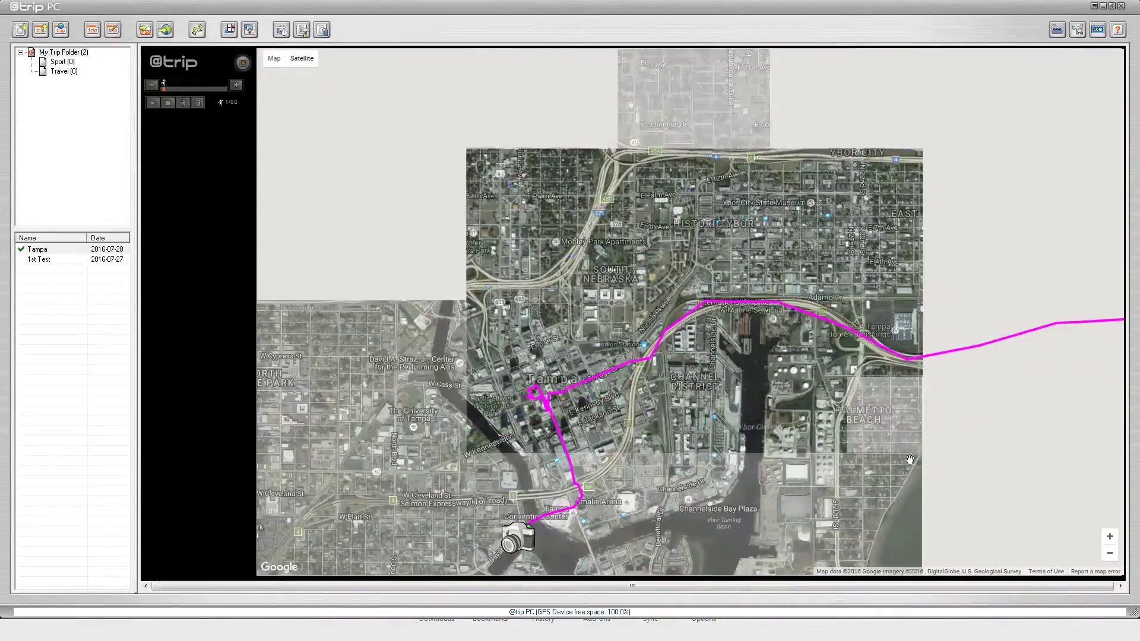
pyautogui.moveTo(1025, 420); pyautogui.dragTo(787, 363)
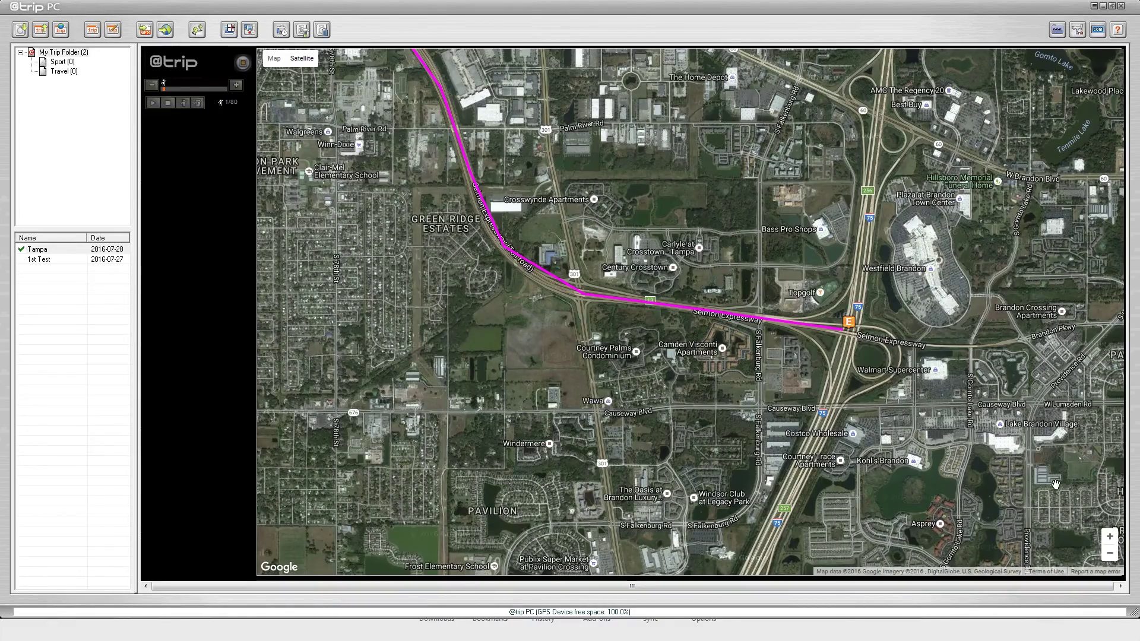
pyautogui.click(1110, 554)
# Zoom out and centre the whole route from the pier to Westfield Brandon
pyautogui.click(1110, 553)
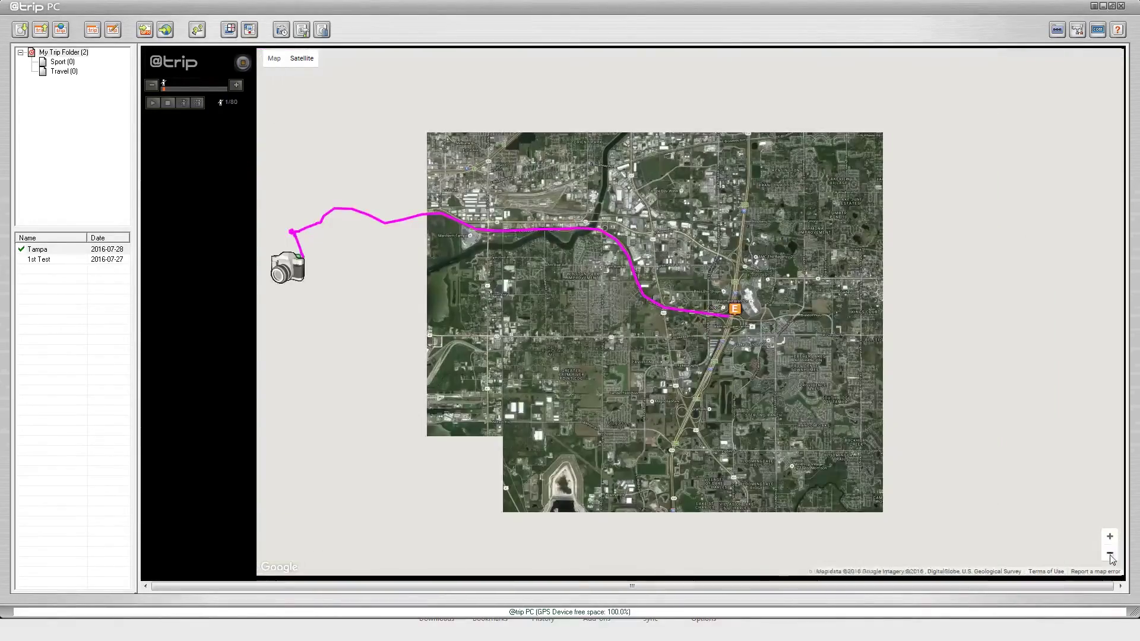
pyautogui.moveTo(410, 269); pyautogui.dragTo(556, 343)
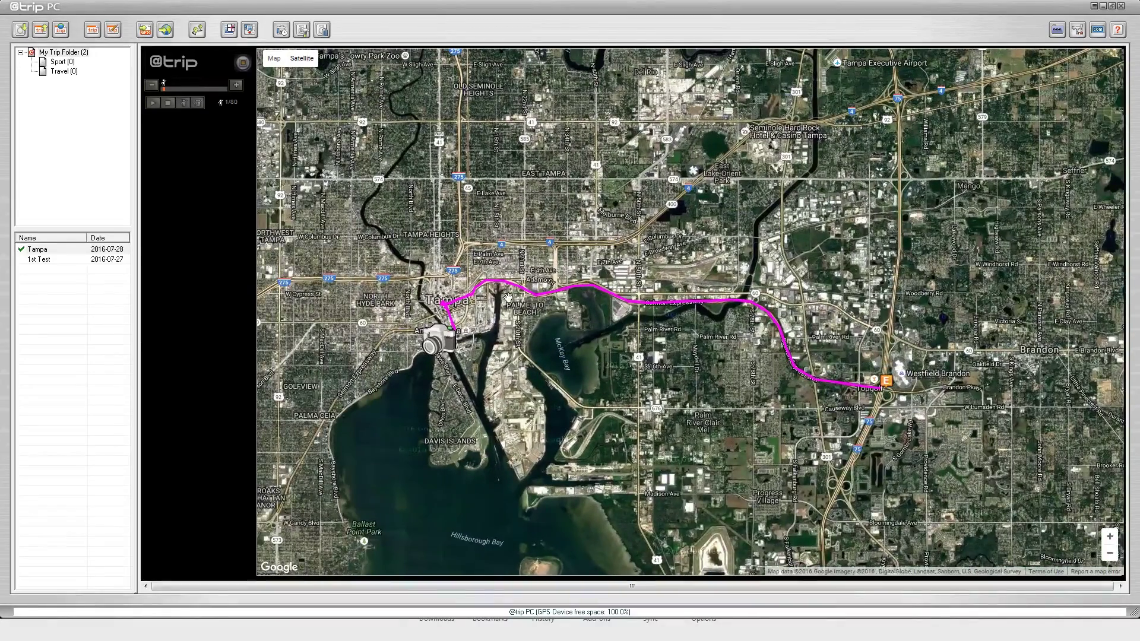
pyautogui.moveTo(506, 312); pyautogui.dragTo(592, 315)
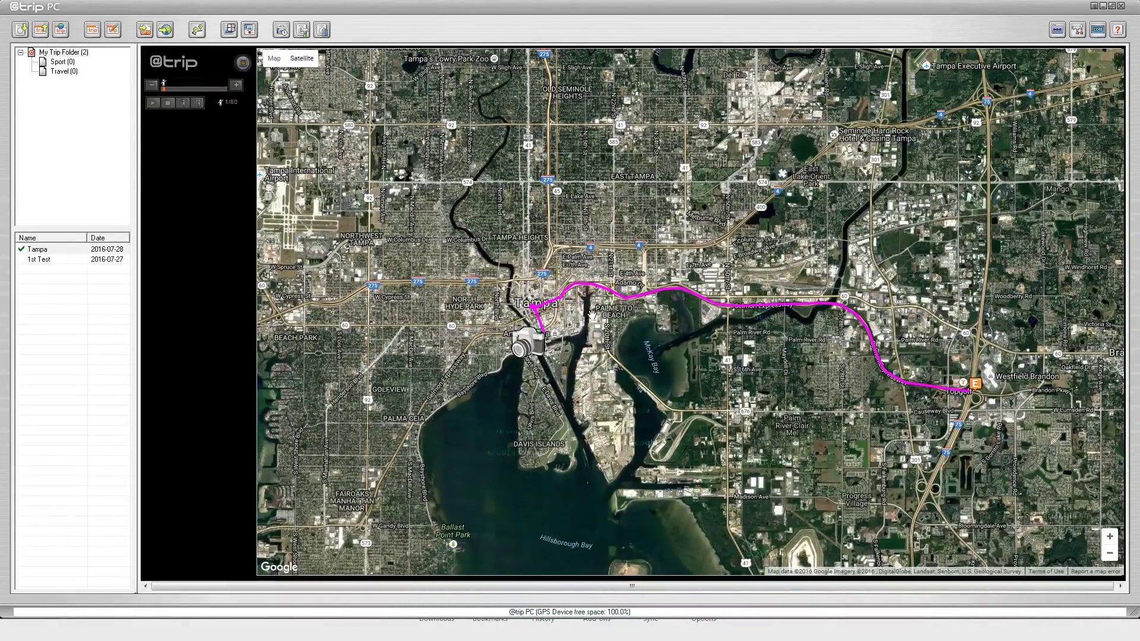